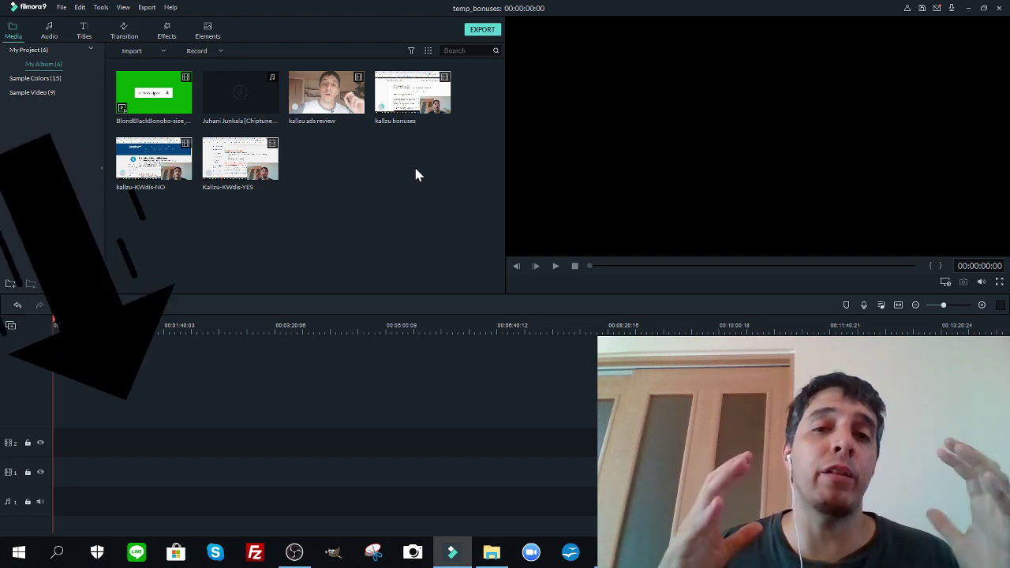
Place the kallzu ads review, kallzu bonuses, kallzu-KWdis-NO and Kallzu-KWdis-YES clips consecutively on video track 1, matching the project settings to the media.
{"action": "left_click_drag", "start_coordinate": [325, 93], "coordinate": [50, 478]}
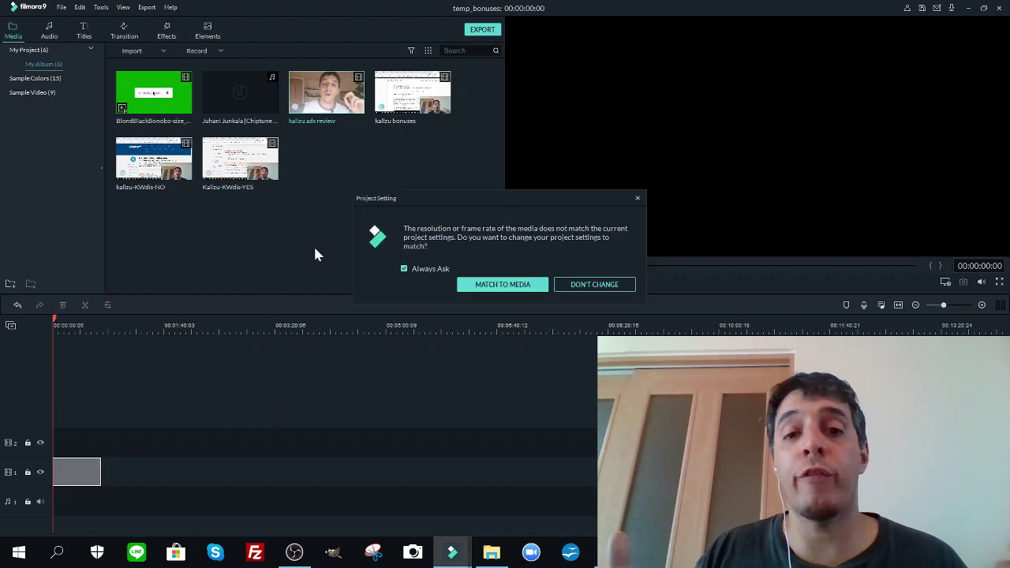
{"action": "left_click", "coordinate": [473, 283]}
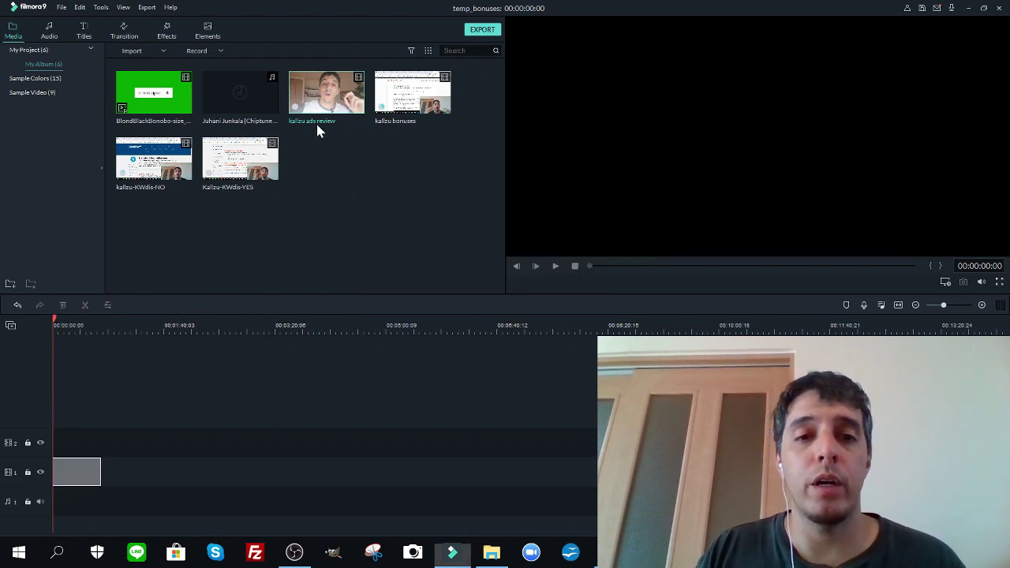
{"action": "left_click_drag", "start_coordinate": [434, 103], "coordinate": [101, 479]}
{"action": "left_click_drag", "start_coordinate": [153, 159], "coordinate": [276, 481]}
{"action": "left_click_drag", "start_coordinate": [272, 173], "coordinate": [773, 475]}
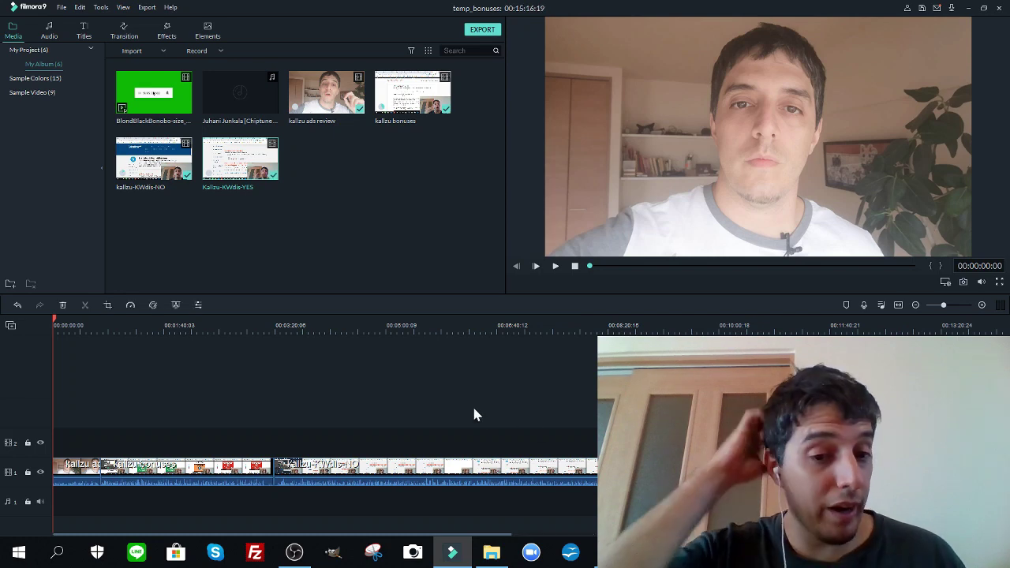
Split the kallzu ads review clip at 00:00:42:16 and delete its end portion.
{"action": "left_click_drag", "start_coordinate": [945, 306], "coordinate": [955, 306]}
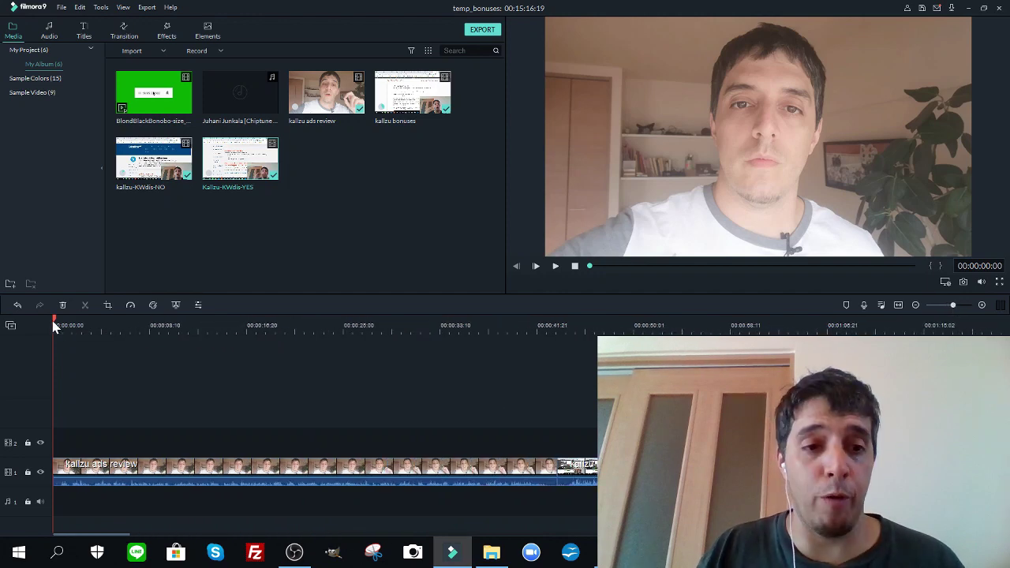
{"action": "left_click_drag", "start_coordinate": [55, 325], "coordinate": [550, 354]}
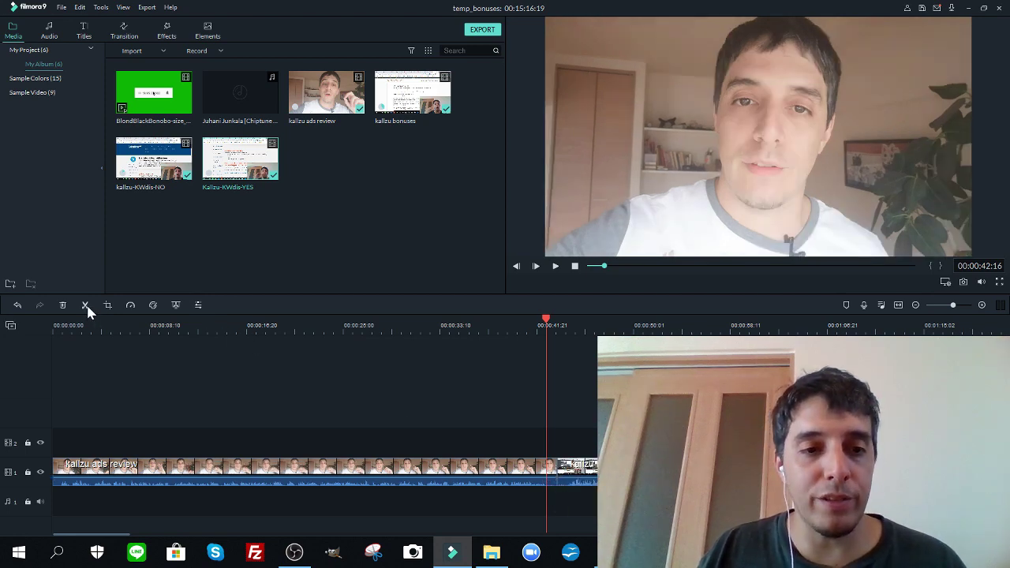
{"action": "key", "text": "Delete"}
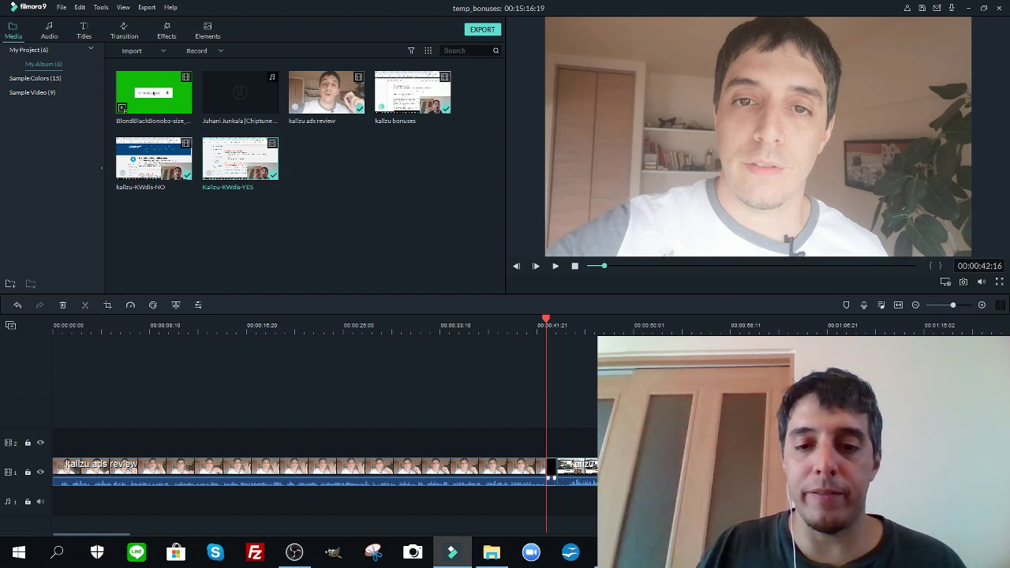
{"action": "left_click", "coordinate": [550, 469]}
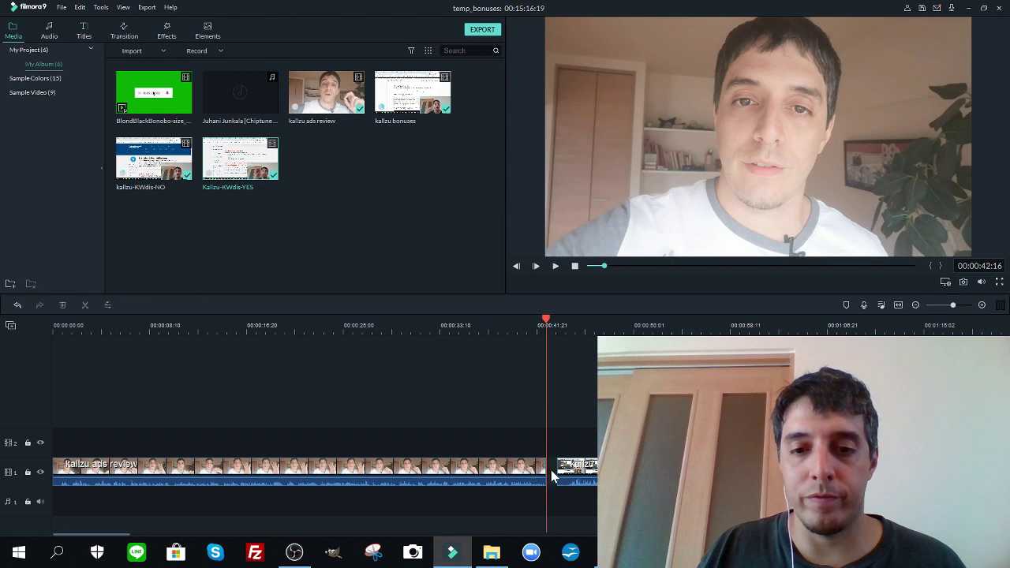
Cut off the start of the kallzu bonuses clip up to 00:00:44:12 and move the rest against the kallzu ads review clip.
{"action": "left_click", "coordinate": [568, 466]}
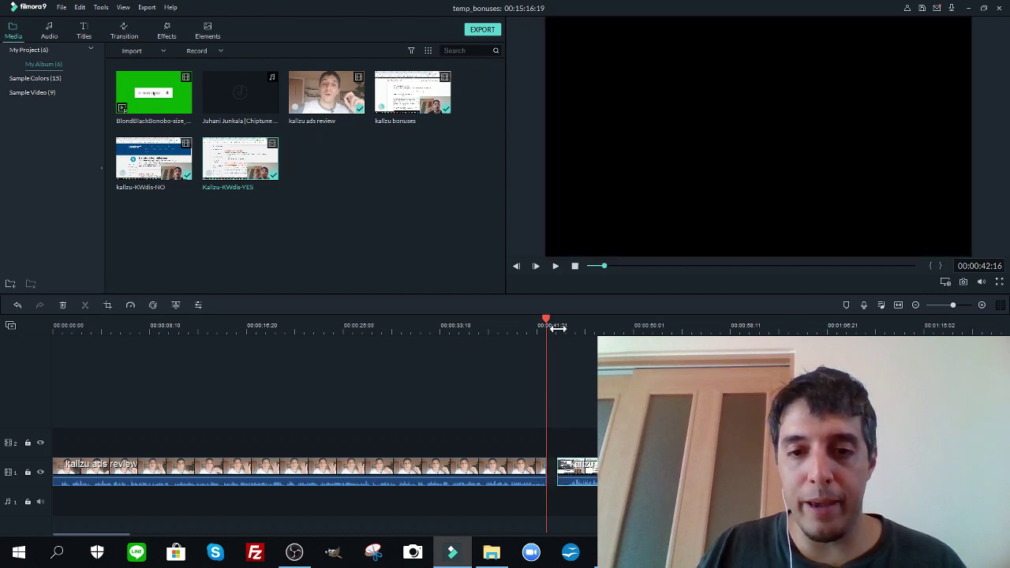
{"action": "left_click_drag", "start_coordinate": [548, 322], "coordinate": [569, 327]}
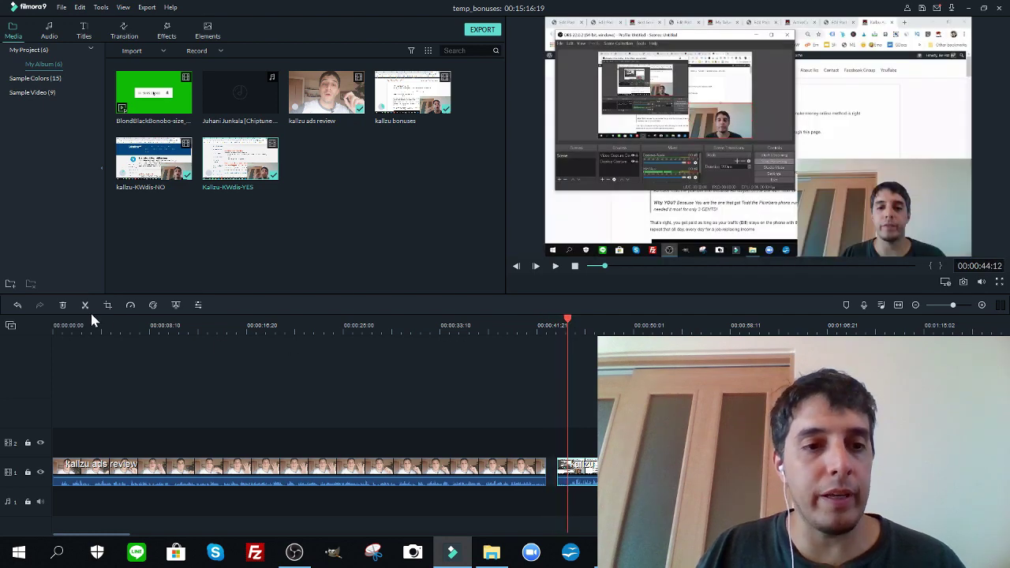
{"action": "left_click", "coordinate": [474, 468]}
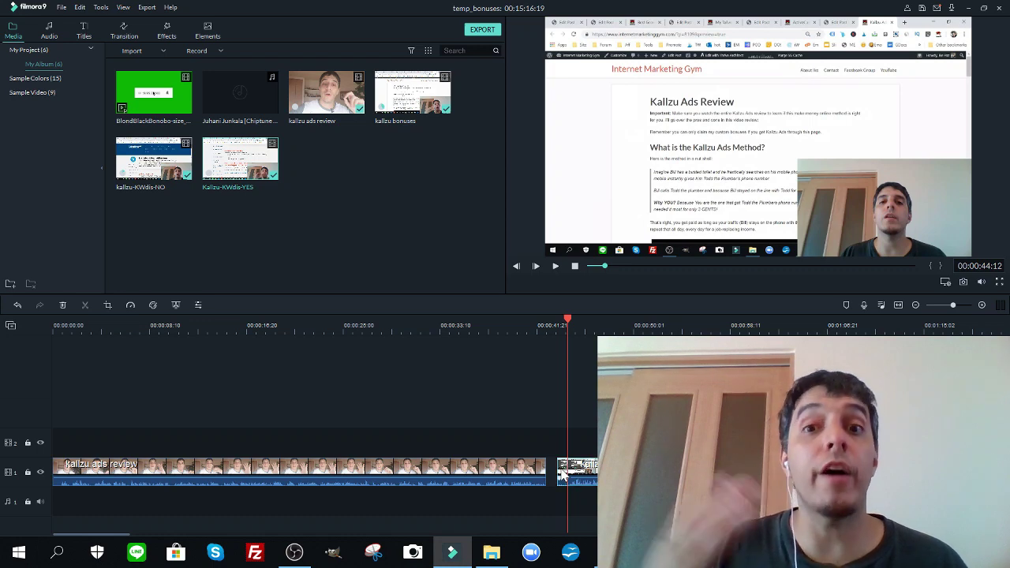
{"action": "key", "text": "Delete"}
{"action": "left_click_drag", "start_coordinate": [603, 465], "coordinate": [582, 466]}
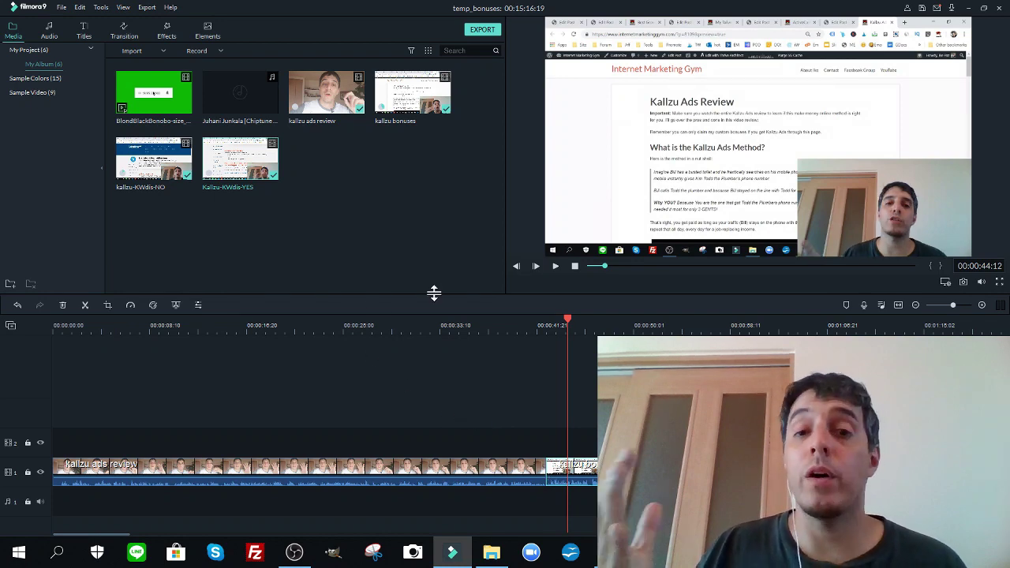
Add the Lower Third 3 title on video track 2, about 1 second into the kallzu ads review clip.
{"action": "left_click", "coordinate": [575, 270]}
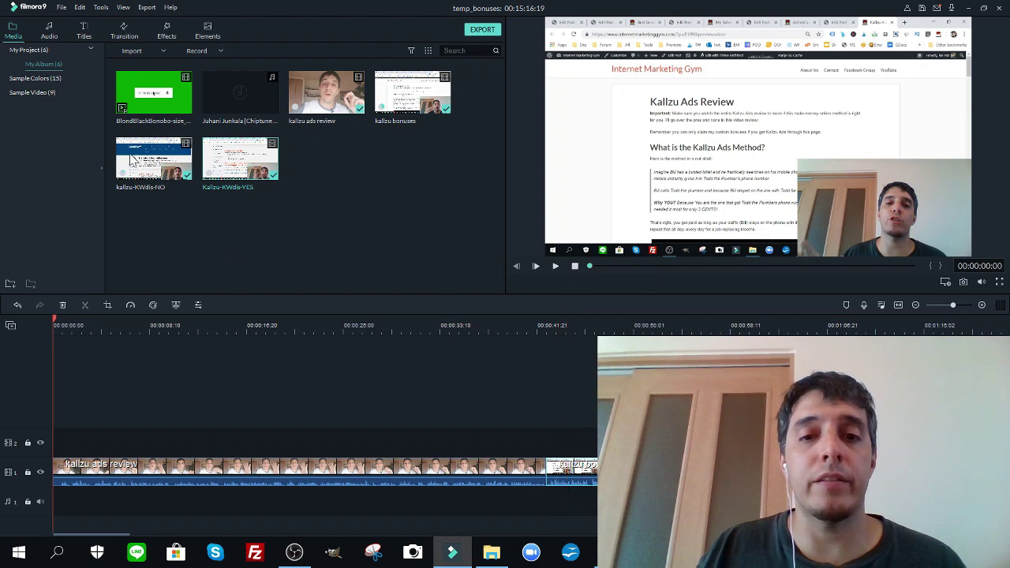
{"action": "left_click", "coordinate": [82, 32]}
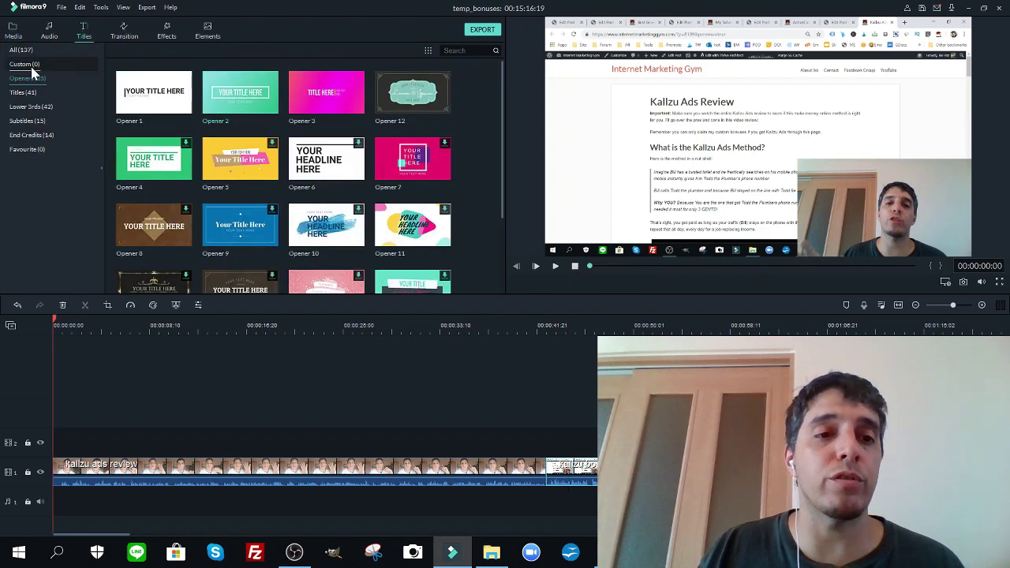
{"action": "left_click", "coordinate": [26, 110]}
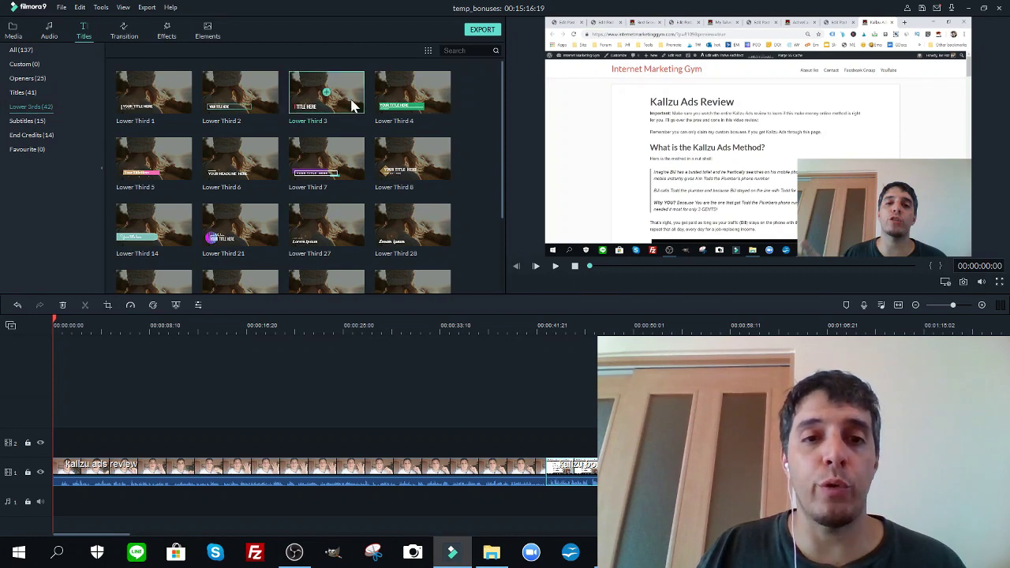
{"action": "left_click_drag", "start_coordinate": [344, 97], "coordinate": [85, 446]}
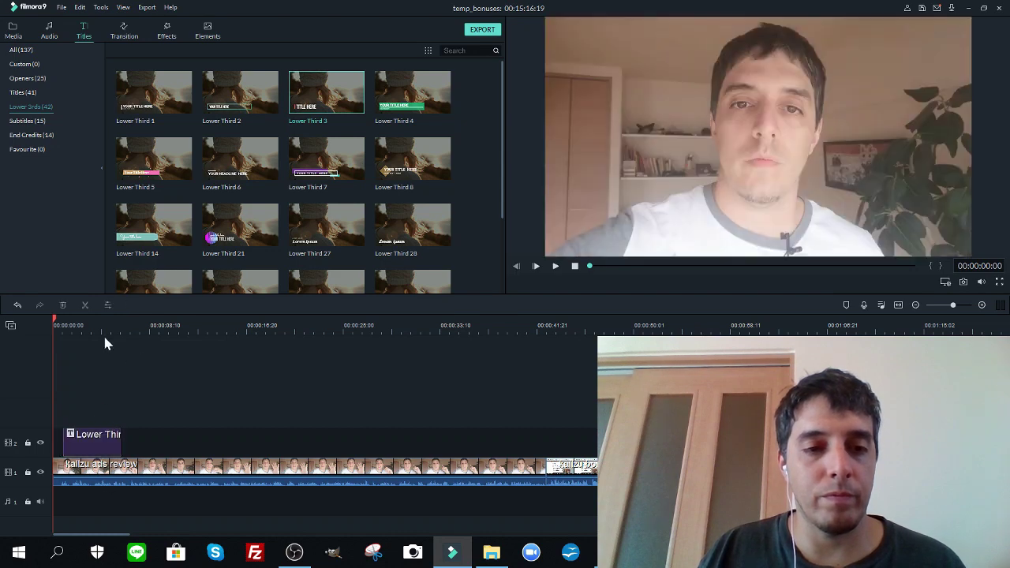
Move the lower third's title text and its colored bar to the upper-left area of the video frame.
{"action": "left_click_drag", "start_coordinate": [57, 324], "coordinate": [84, 323]}
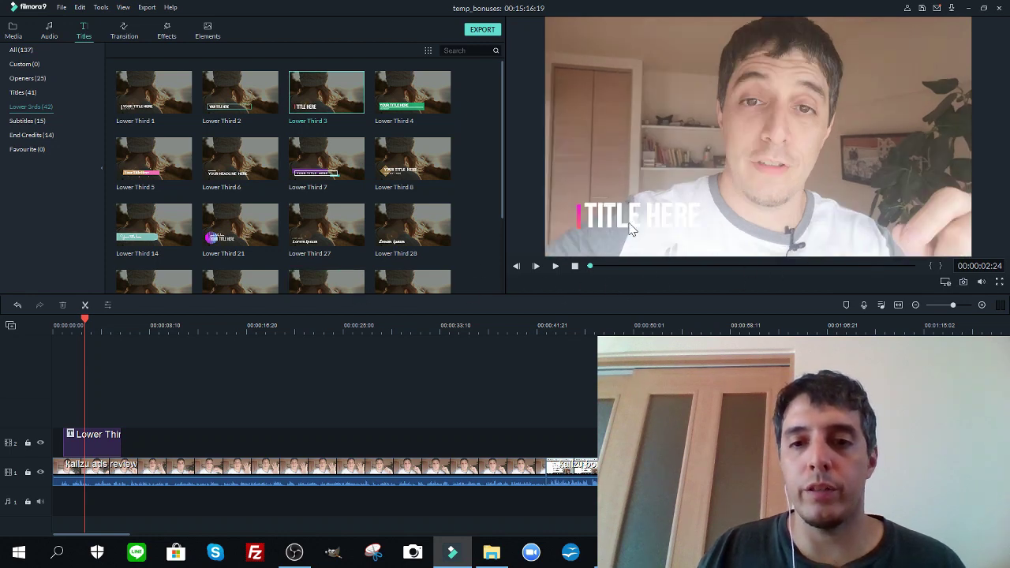
{"action": "left_click", "coordinate": [633, 225]}
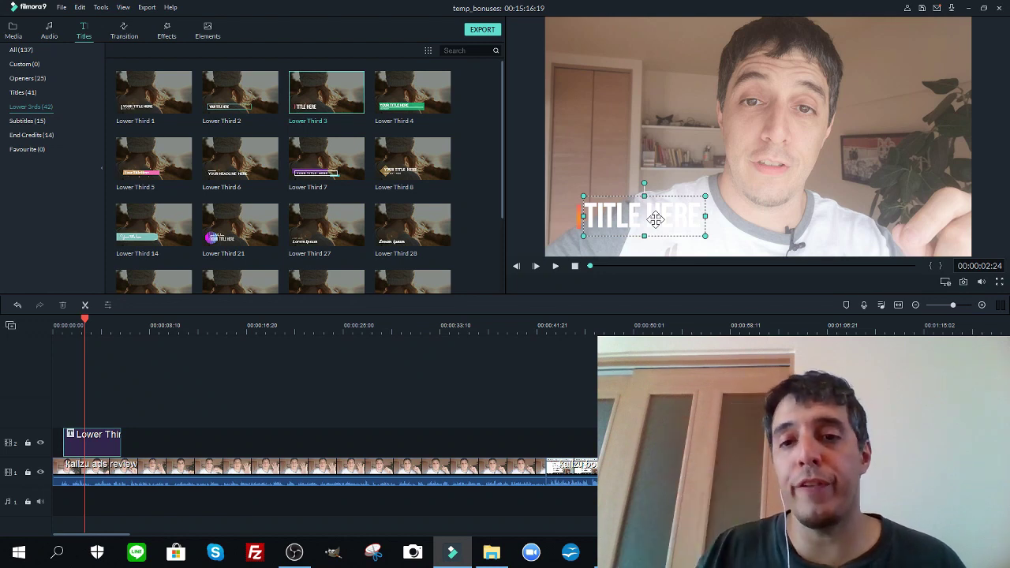
{"action": "left_click_drag", "start_coordinate": [655, 174], "coordinate": [645, 77]}
{"action": "left_click_drag", "start_coordinate": [578, 226], "coordinate": [561, 79]}
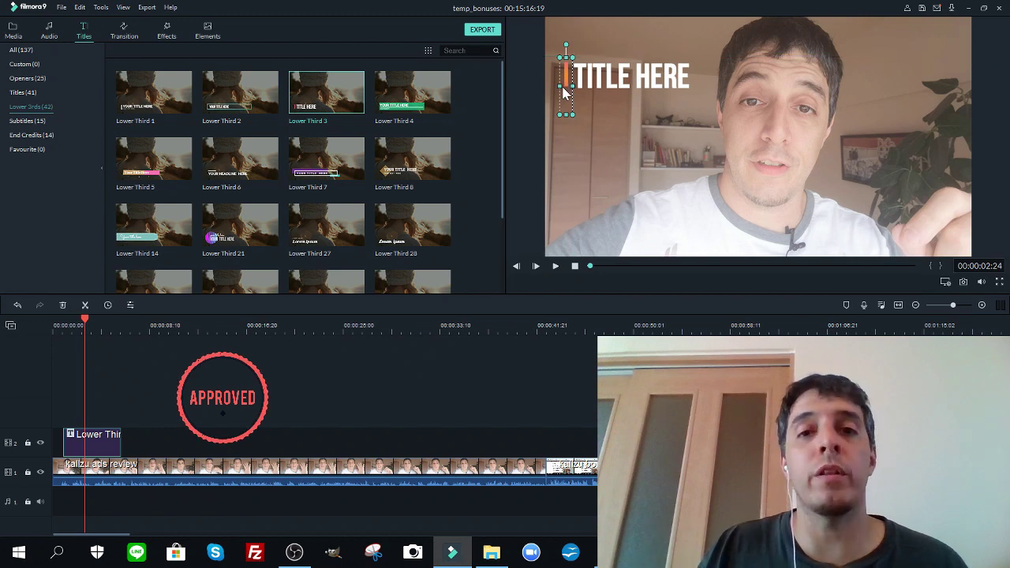
Replace the lower third's placeholder text with the presenter's name and align it beside the colored bar.
{"action": "double_click", "coordinate": [628, 87]}
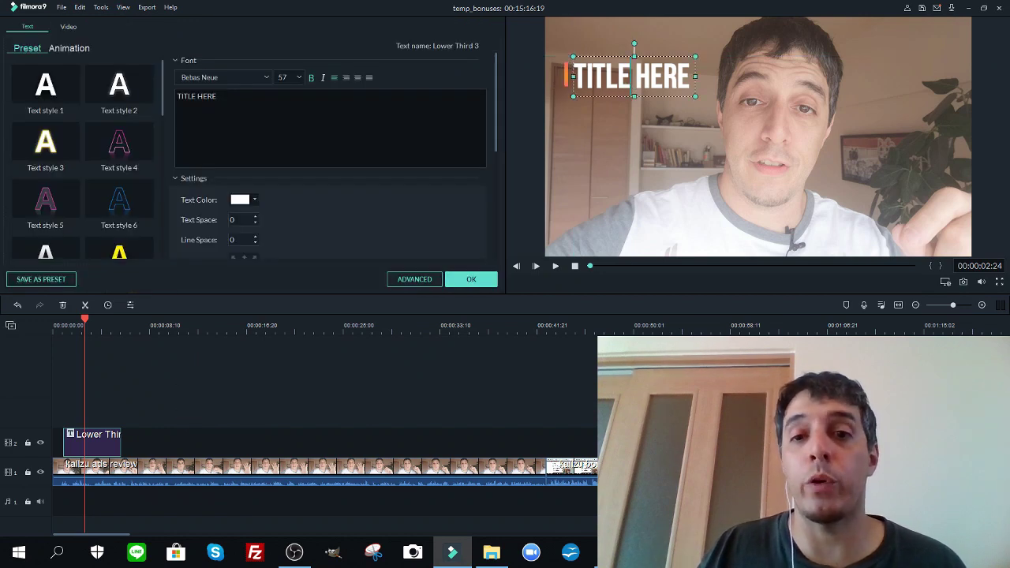
{"action": "left_click_drag", "start_coordinate": [574, 76], "coordinate": [667, 85]}
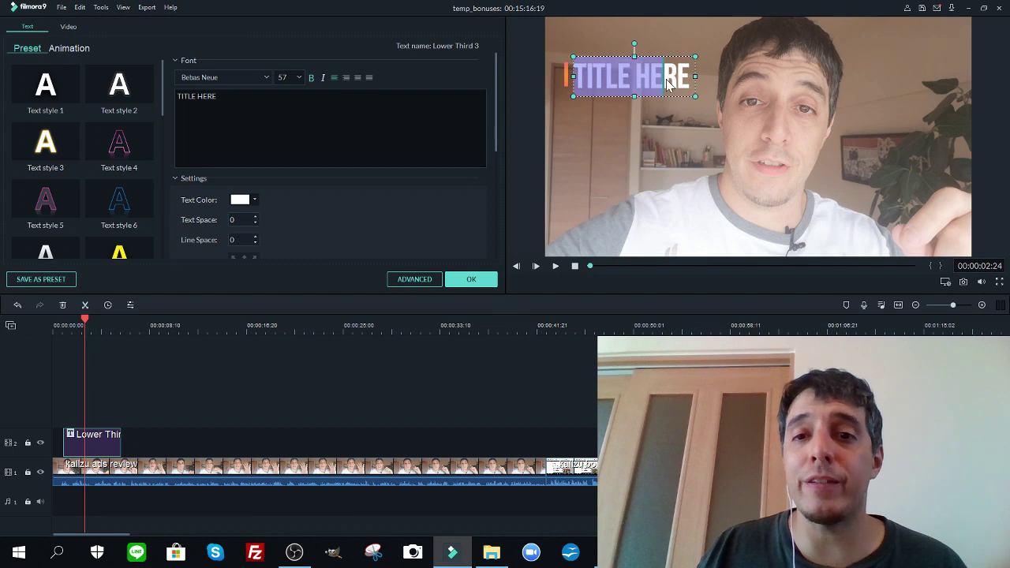
{"action": "key", "text": "BackSpace"}
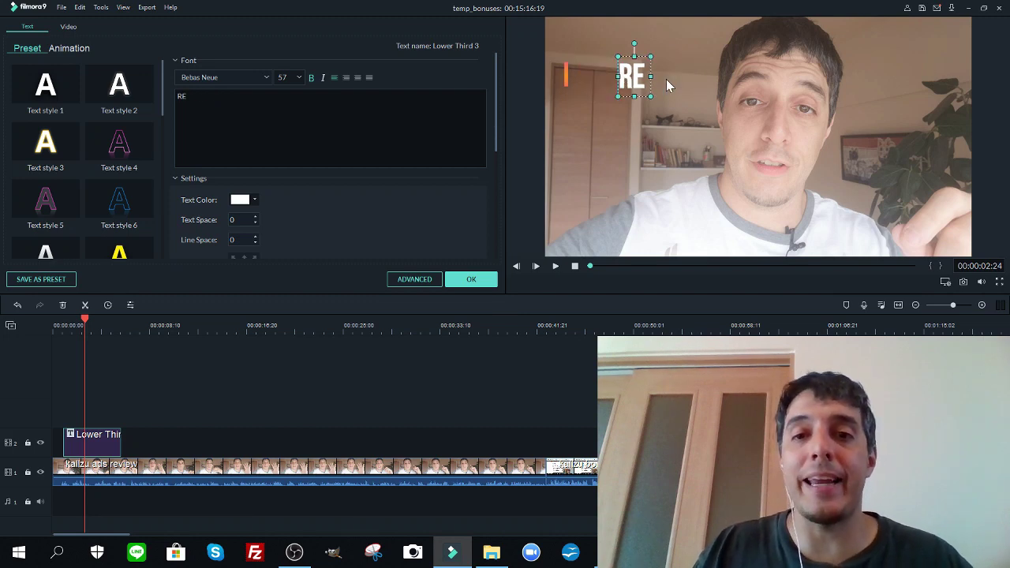
{"action": "type", "text": "Ike Paz"}
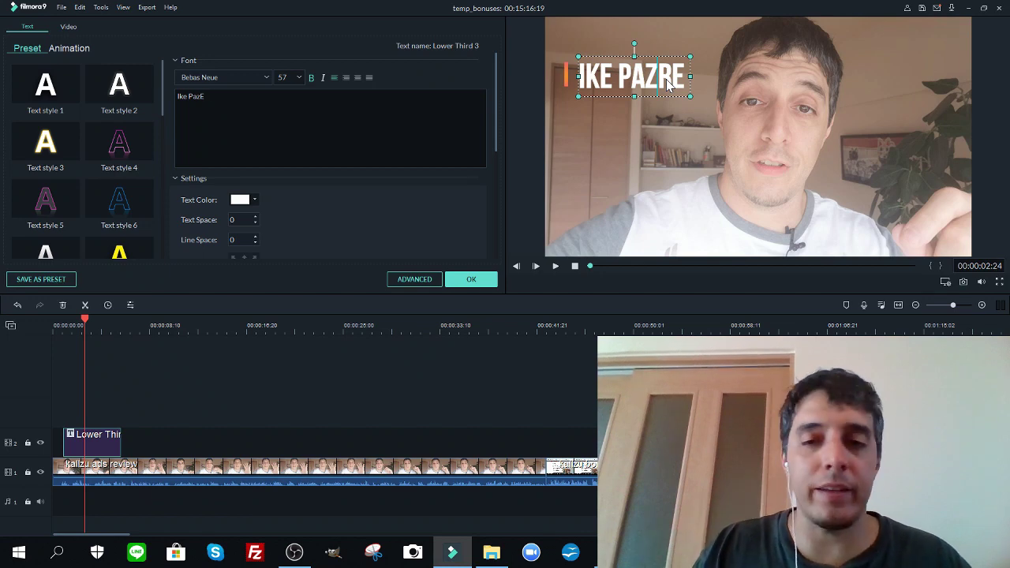
{"action": "key", "text": "Delete"}
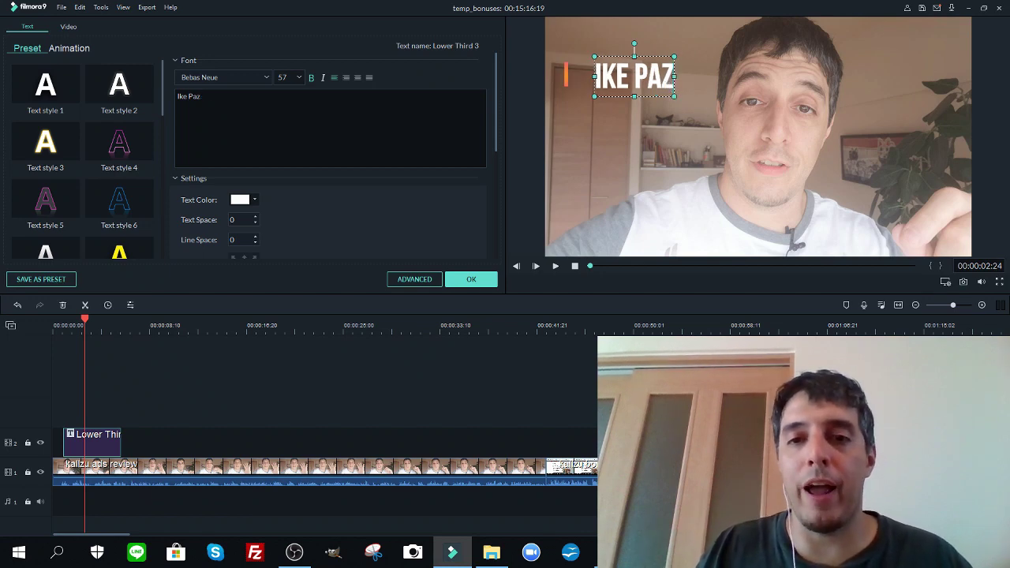
{"action": "mouse_move", "coordinate": [654, 55]}
{"action": "left_mouse_down"}
{"action": "mouse_move", "coordinate": [624, 54]}
{"action": "mouse_move", "coordinate": [635, 55]}
{"action": "left_mouse_up"}
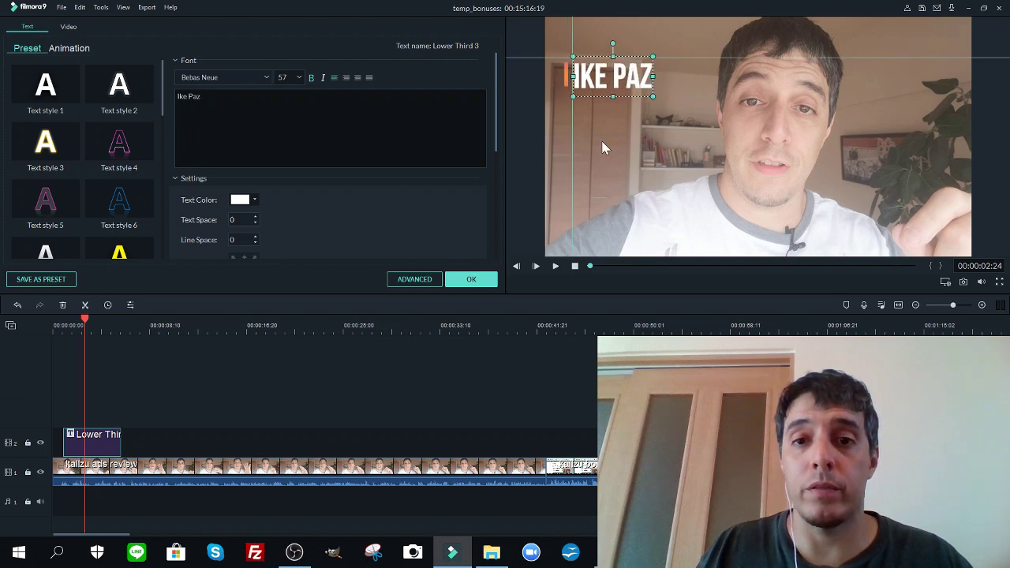
{"action": "left_click", "coordinate": [637, 194]}
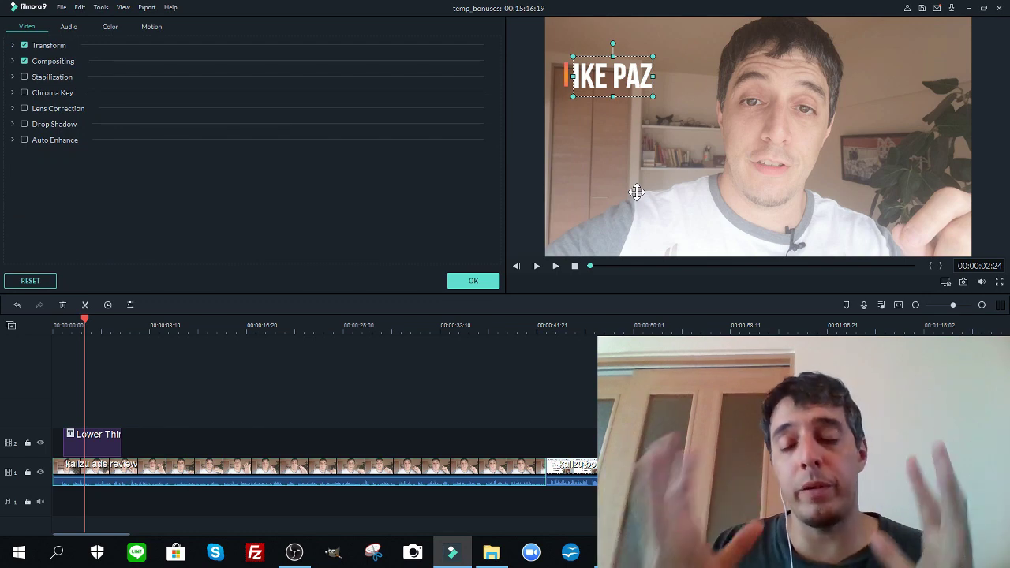
{"action": "left_click", "coordinate": [636, 192]}
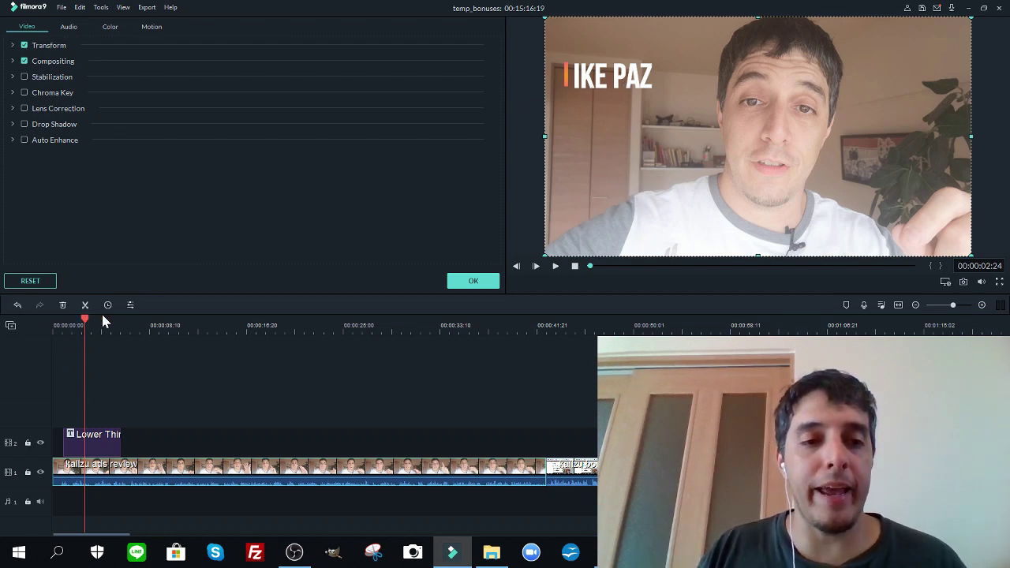
Add the Opener 2 title on video track 2, about 9 seconds into the kallzu ads review clip.
{"action": "left_click_drag", "start_coordinate": [85, 316], "coordinate": [164, 325]}
{"action": "left_click", "coordinate": [473, 283]}
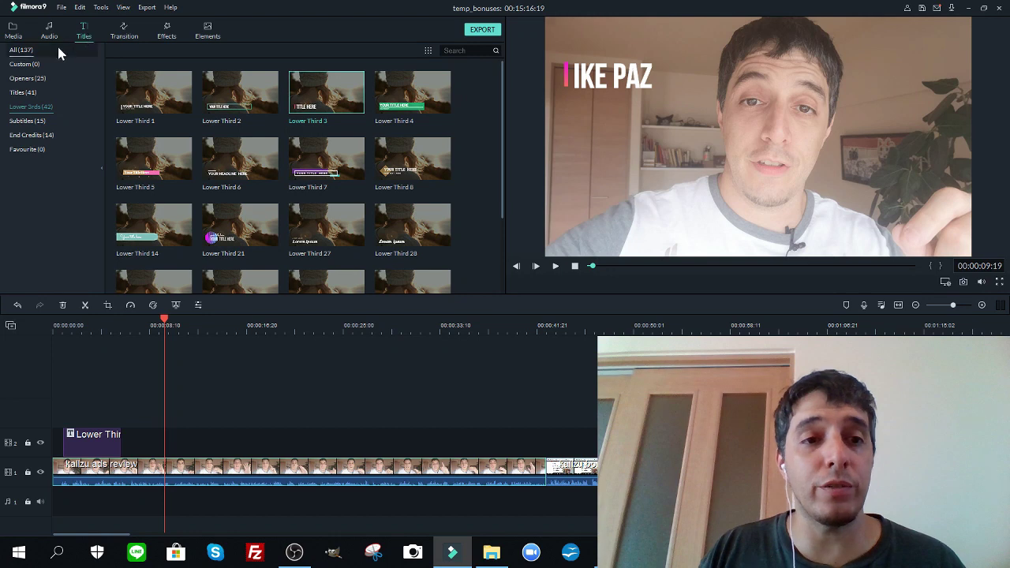
{"action": "left_click", "coordinate": [28, 78]}
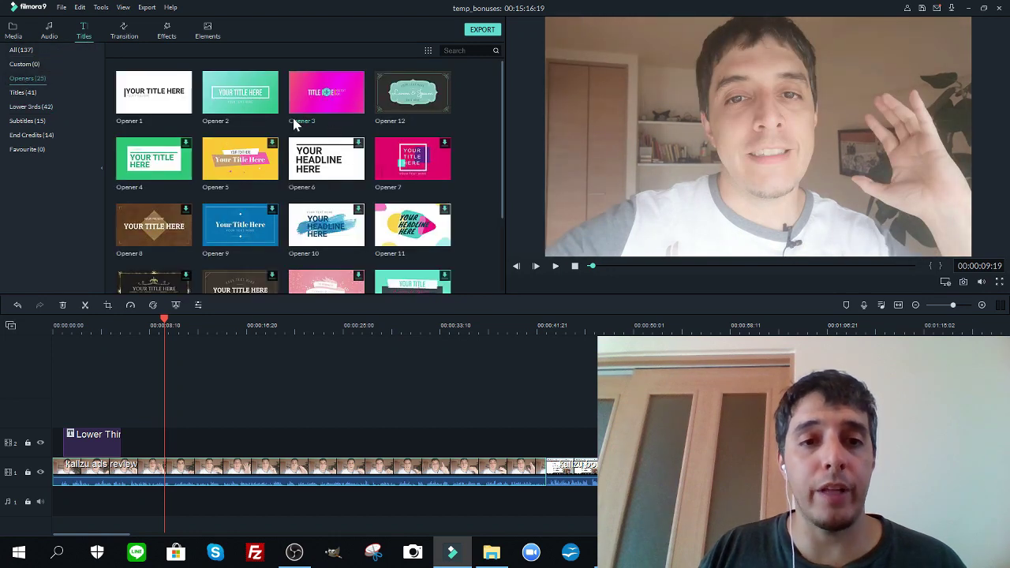
{"action": "left_click_drag", "start_coordinate": [257, 108], "coordinate": [155, 451]}
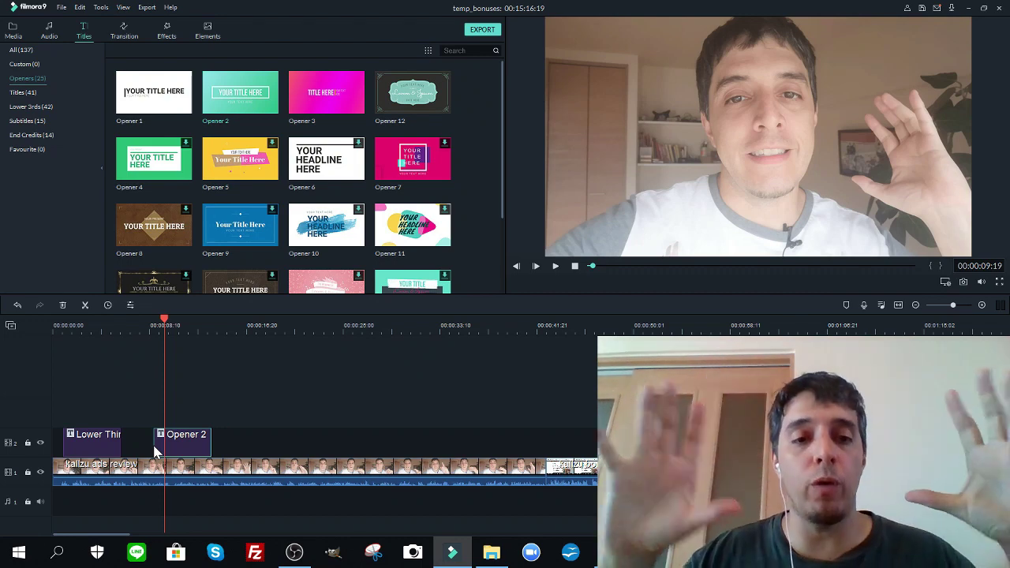
Replace the Opener 2 title's main placeholder text with "Kallzu Ads Review".
{"action": "left_click_drag", "start_coordinate": [165, 323], "coordinate": [182, 327]}
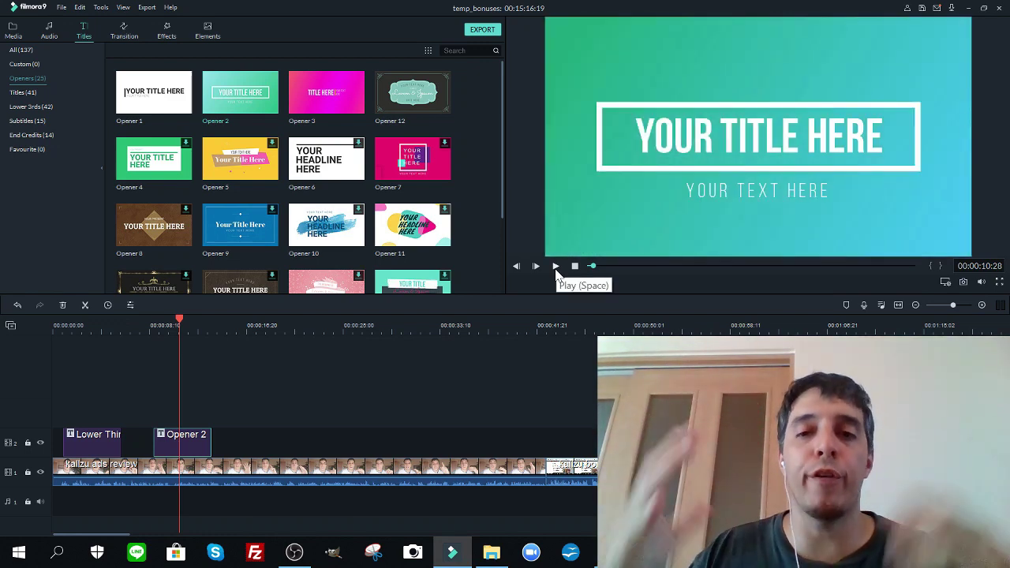
{"action": "double_click", "coordinate": [785, 149]}
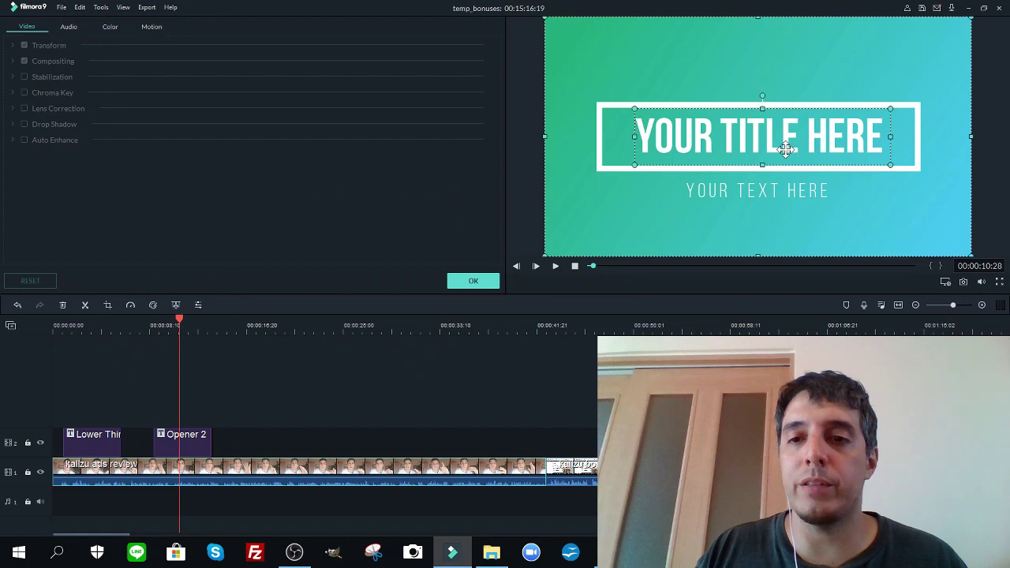
{"action": "left_click_drag", "start_coordinate": [882, 150], "coordinate": [636, 149]}
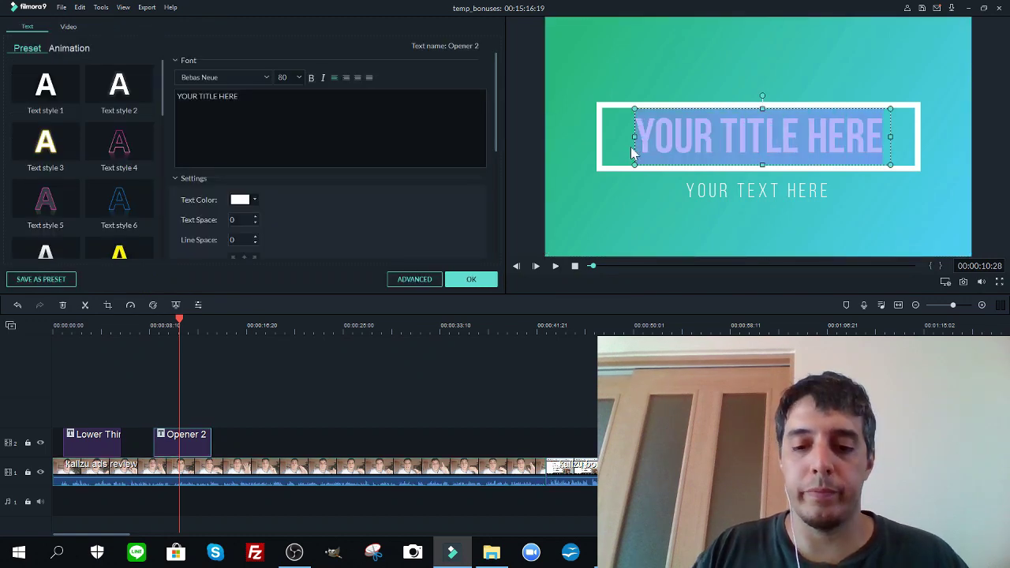
{"action": "type", "text": "Kall"}
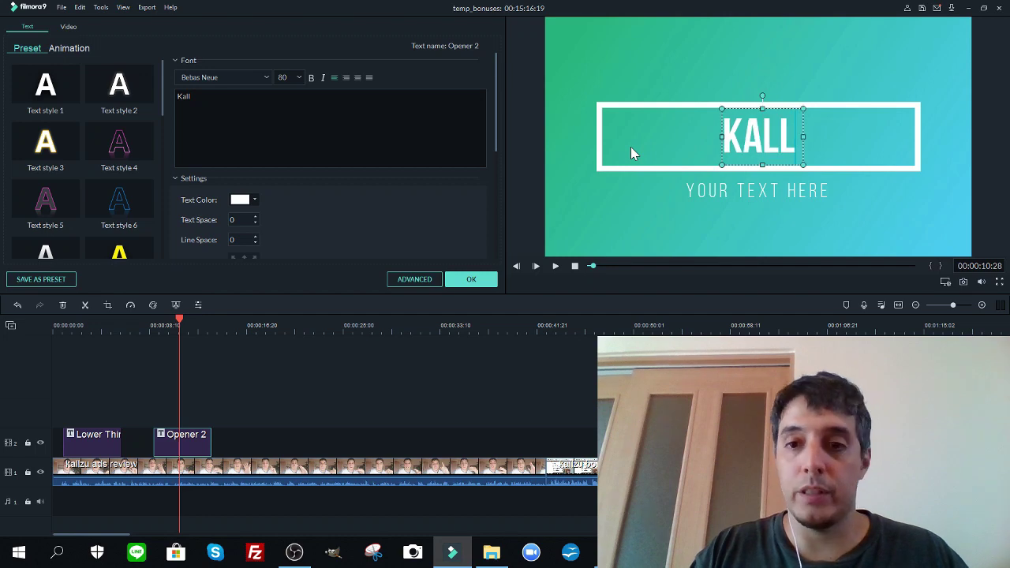
{"action": "type", "text": "u"}
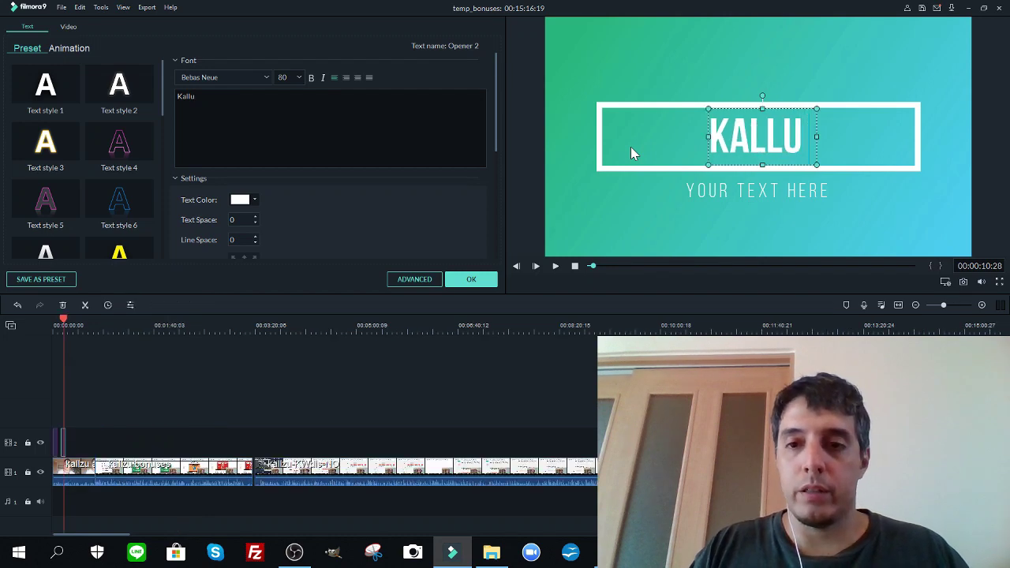
{"action": "key", "text": "BackSpace"}
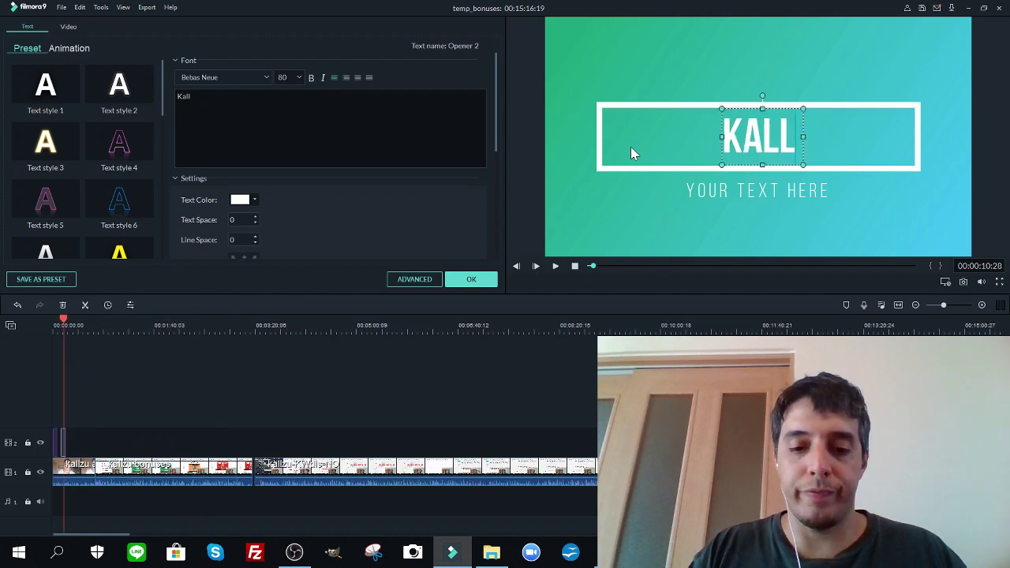
{"action": "type", "text": "zu Ads Review"}
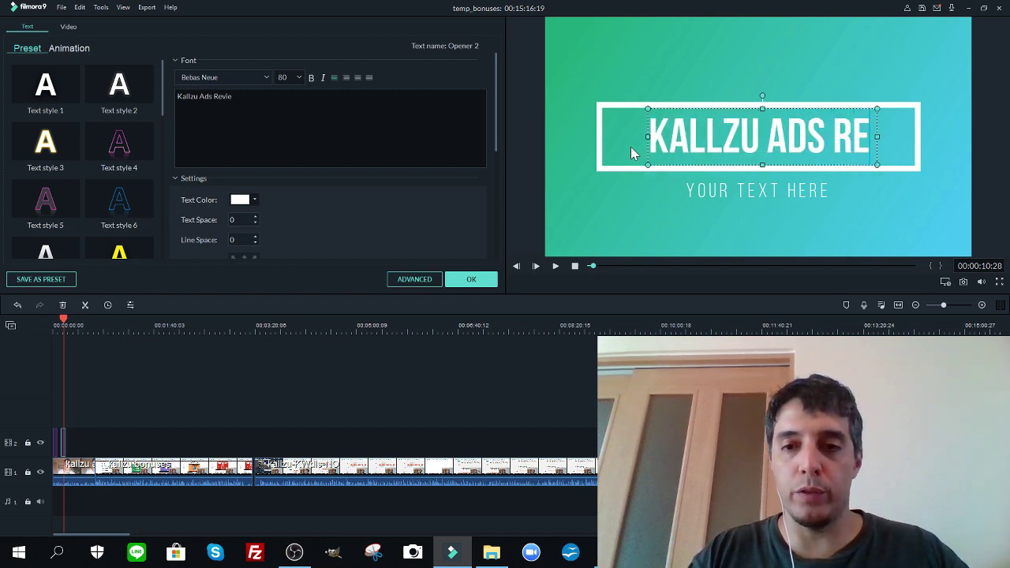
Replace the Opener 2 title's subtitle text with "+ Bonuses" and apply the title changes.
{"action": "left_click", "coordinate": [750, 188]}
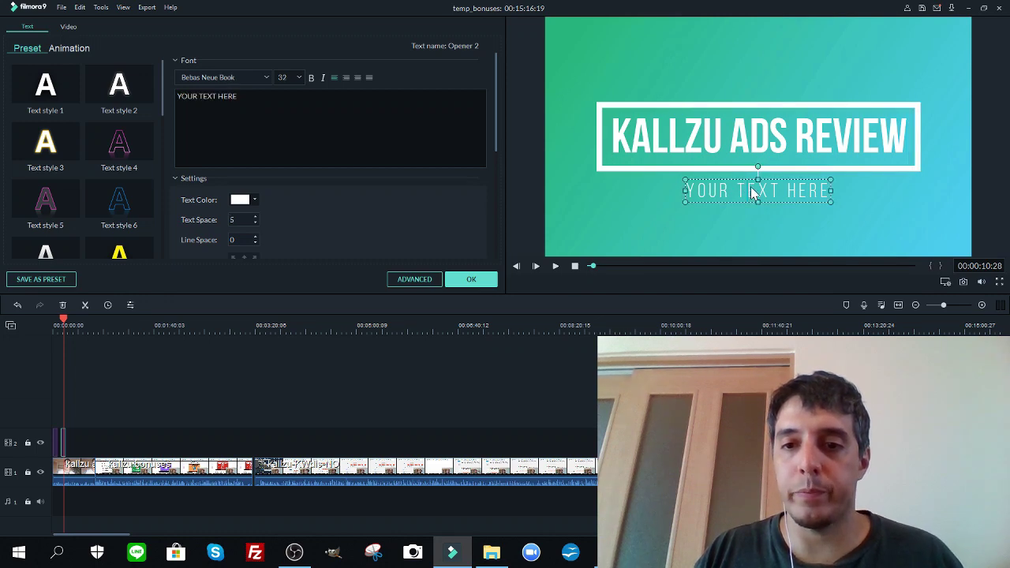
{"action": "key", "text": "Delete"}
{"action": "key", "text": "Delete"}
{"action": "key", "text": "Delete"}
{"action": "key", "text": "Delete"}
{"action": "key", "text": "Delete"}
{"action": "key", "text": "Delete"}
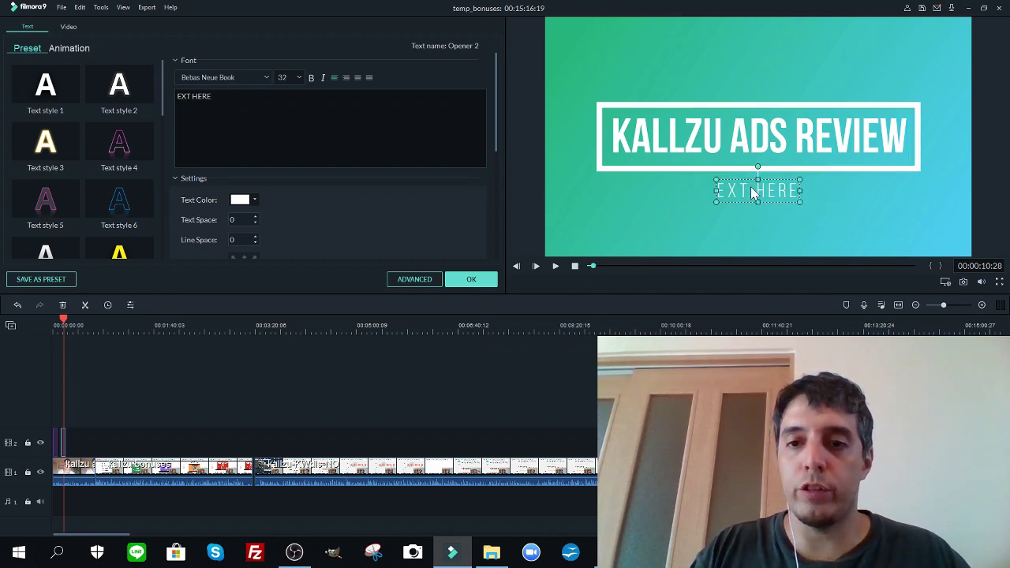
{"action": "key", "text": "Delete"}
{"action": "key", "text": "Delete"}
{"action": "key", "text": "Delete"}
{"action": "key", "text": "Delete"}
{"action": "key", "text": "Delete"}
{"action": "key", "text": "Delete"}
{"action": "key", "text": "Delete"}
{"action": "key", "text": "Delete"}
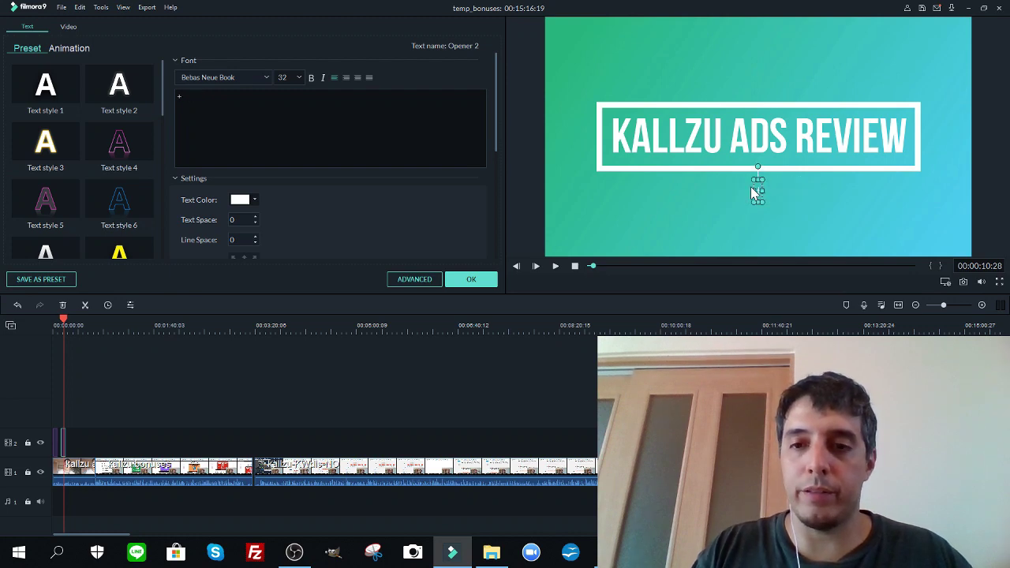
{"action": "type", "text": "+ Bonuses"}
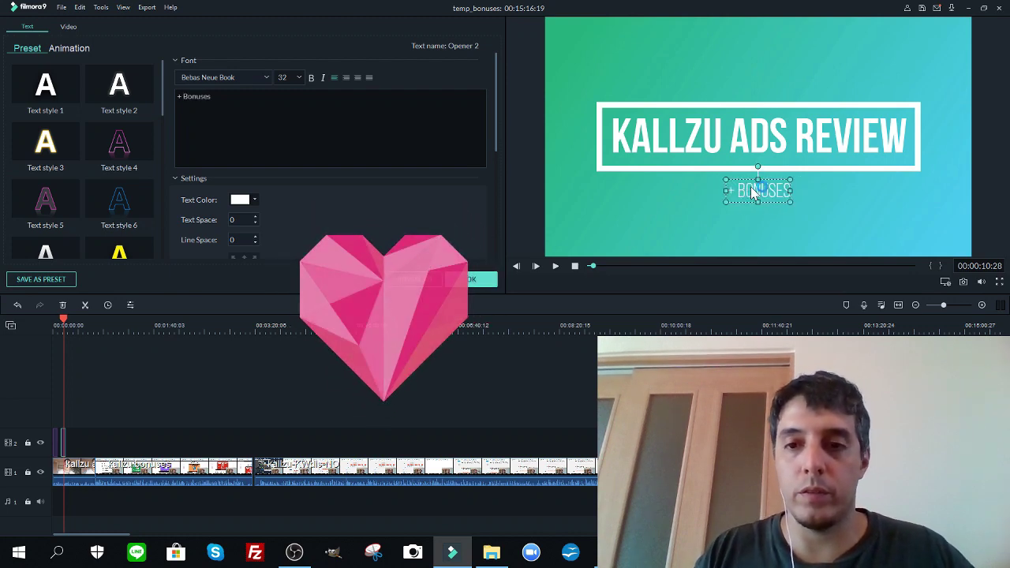
{"action": "left_click", "coordinate": [485, 278]}
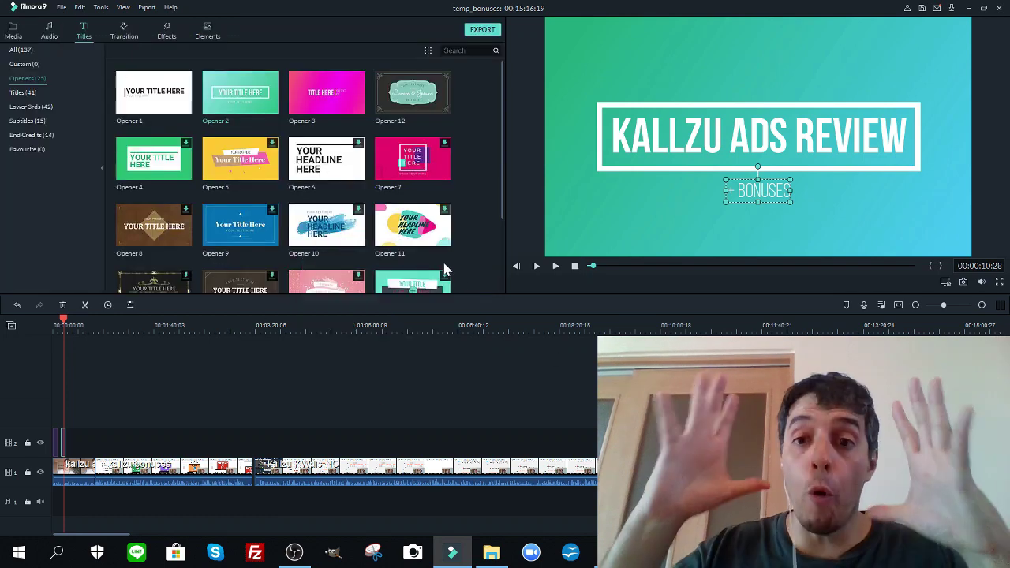
Add the Blurry Cross 4 transition between the kallzu bonuses clip and the clip that follows it.
{"action": "left_click_drag", "start_coordinate": [69, 324], "coordinate": [113, 324]}
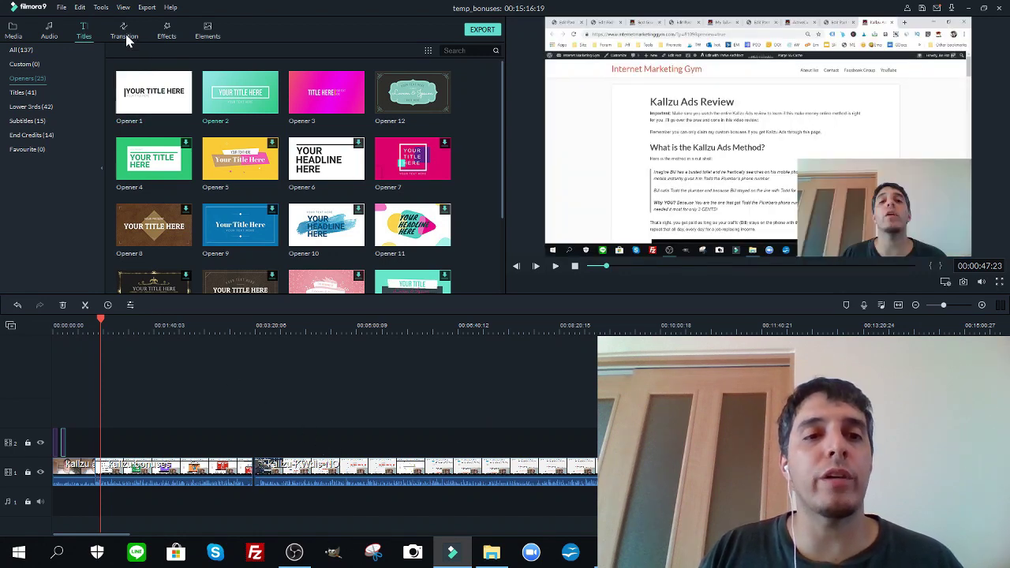
{"action": "left_click", "coordinate": [124, 36]}
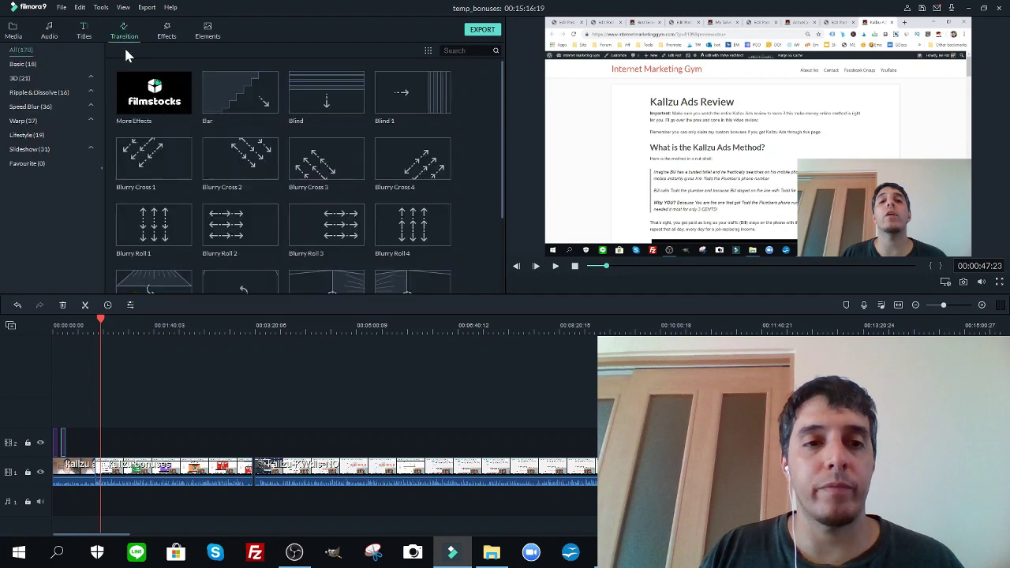
{"action": "left_click", "coordinate": [299, 470]}
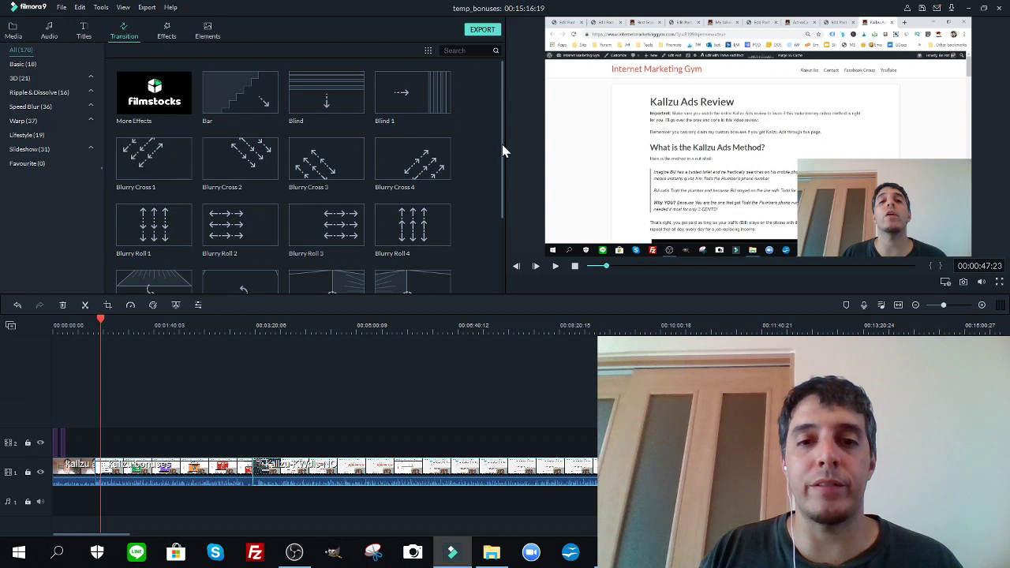
{"action": "left_click_drag", "start_coordinate": [500, 142], "coordinate": [500, 191]}
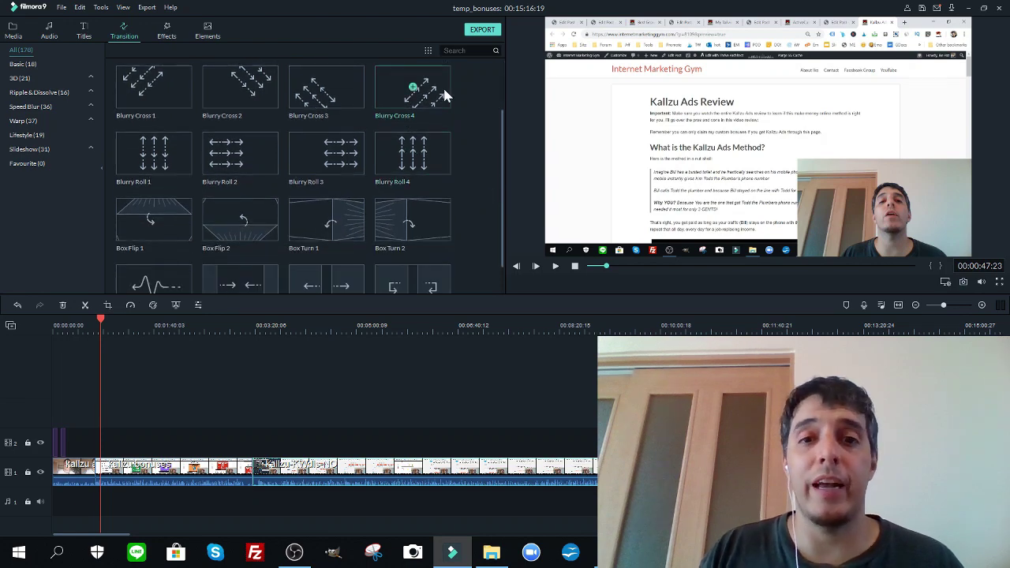
{"action": "mouse_move", "coordinate": [431, 94]}
{"action": "left_mouse_down"}
{"action": "mouse_move", "coordinate": [270, 408]}
{"action": "mouse_move", "coordinate": [254, 478]}
{"action": "left_mouse_up"}
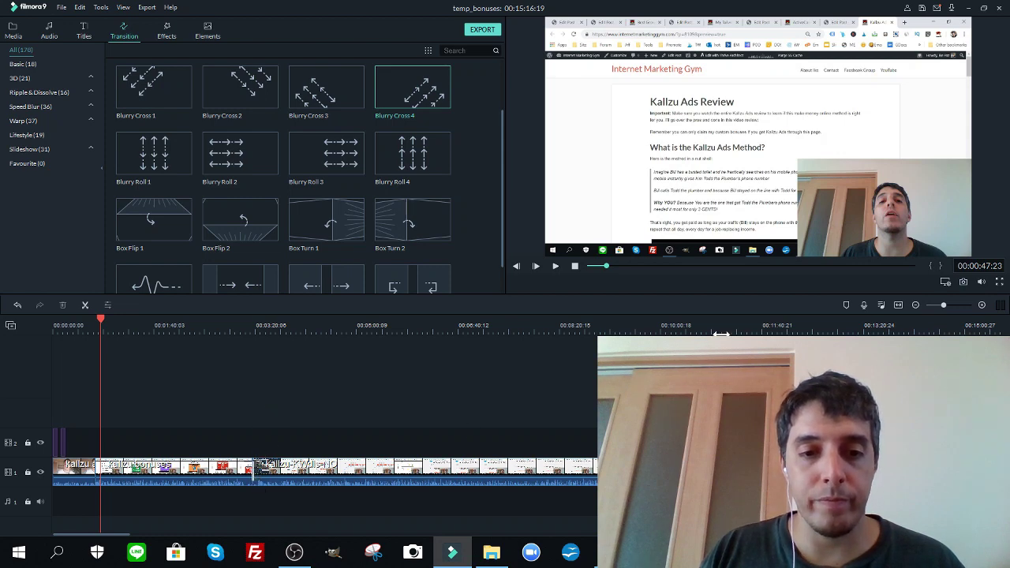
Add the Blurry Cross 3 transition between the kallzu ads review and kallzu bonuses clips.
{"action": "left_click_drag", "start_coordinate": [947, 306], "coordinate": [953, 306]}
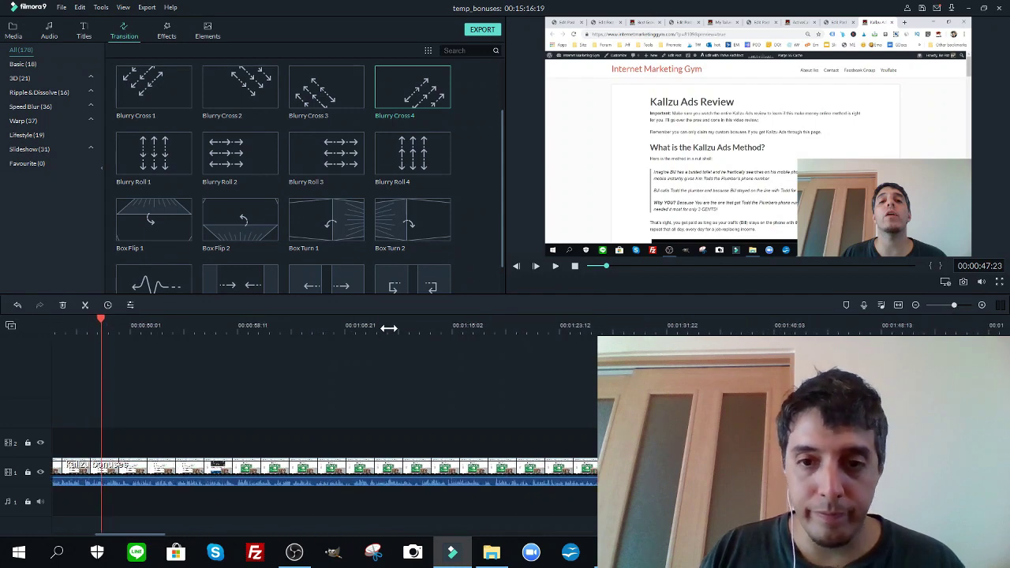
{"action": "left_click_drag", "start_coordinate": [102, 320], "coordinate": [392, 371]}
{"action": "left_click_drag", "start_coordinate": [956, 305], "coordinate": [958, 307]}
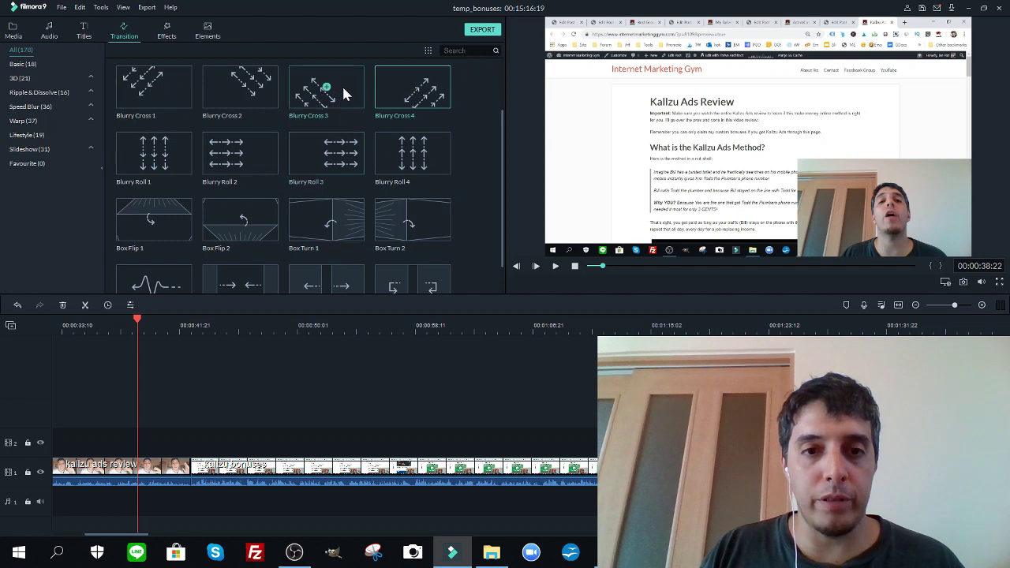
{"action": "left_click_drag", "start_coordinate": [256, 292], "coordinate": [190, 486]}
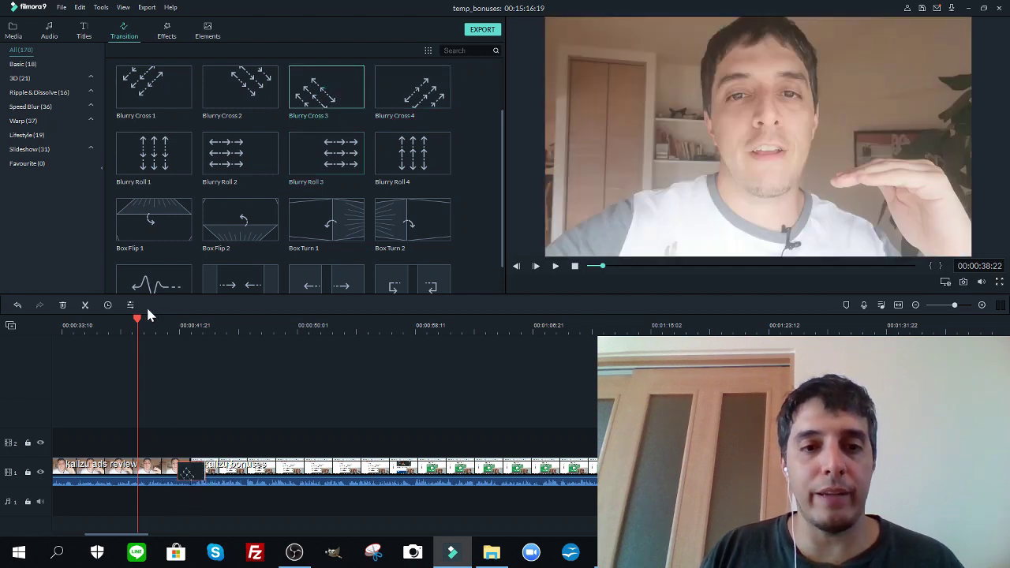
Play back the transition between the kallzu ads review and kallzu bonuses clips to preview it.
{"action": "left_click_drag", "start_coordinate": [139, 321], "coordinate": [185, 326]}
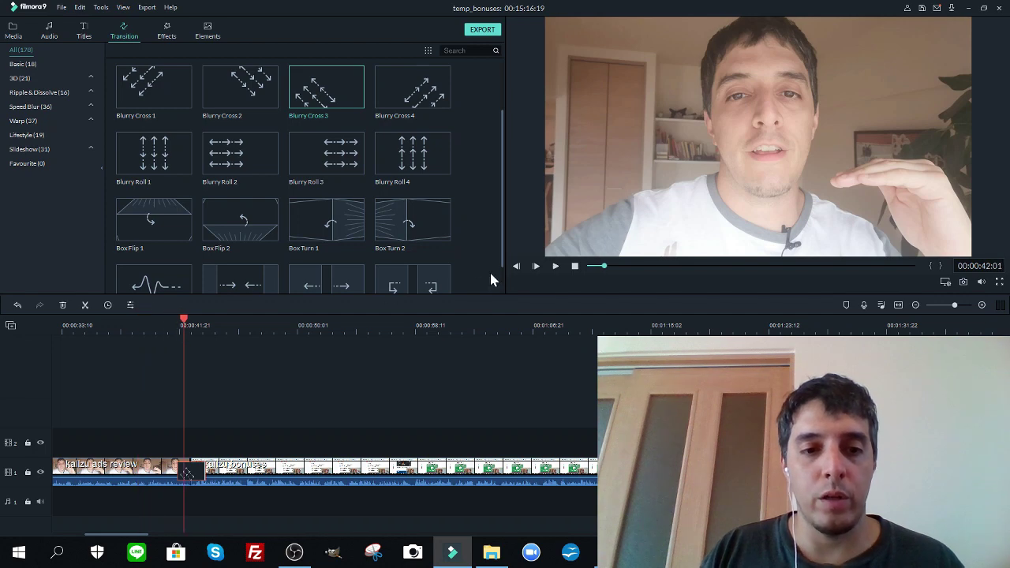
{"action": "left_click", "coordinate": [556, 267]}
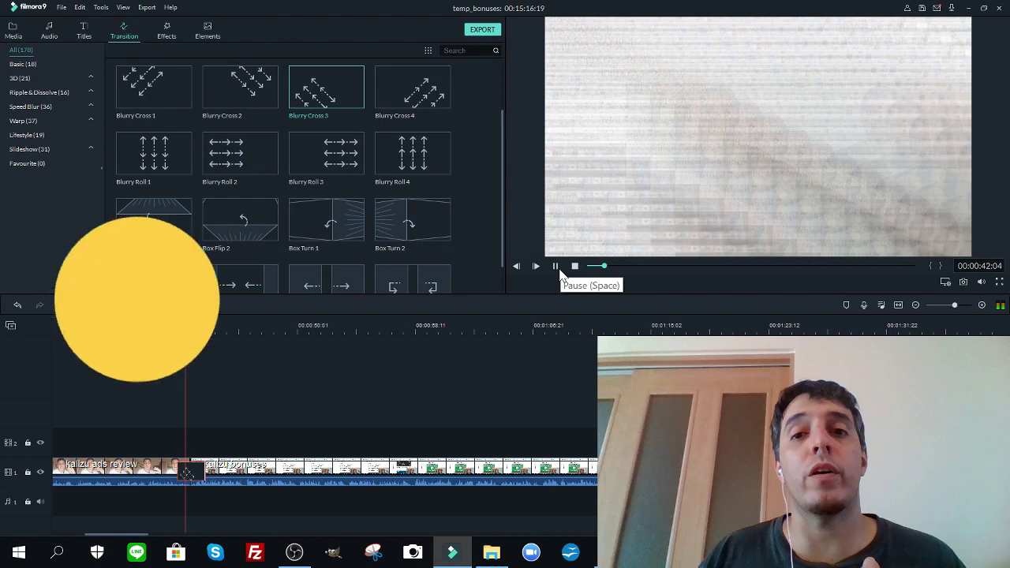
{"action": "left_click", "coordinate": [557, 265]}
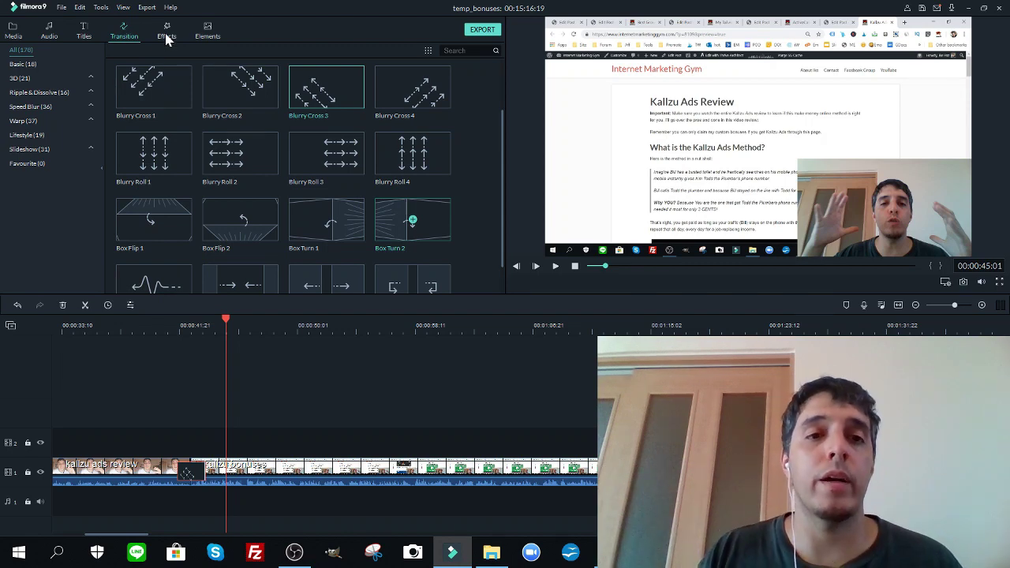
Search the effects for "mos" and add the Mosaic effect on video track 2, about 48 seconds into the timeline.
{"action": "left_click", "coordinate": [166, 36]}
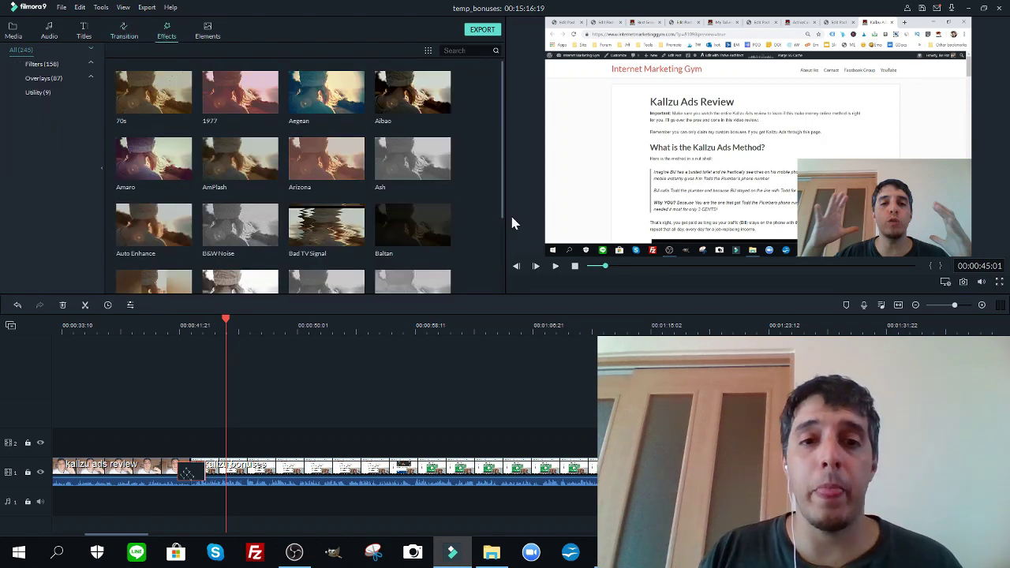
{"action": "scroll", "coordinate": [500, 245], "scroll_direction": "down", "scroll_amount": 4}
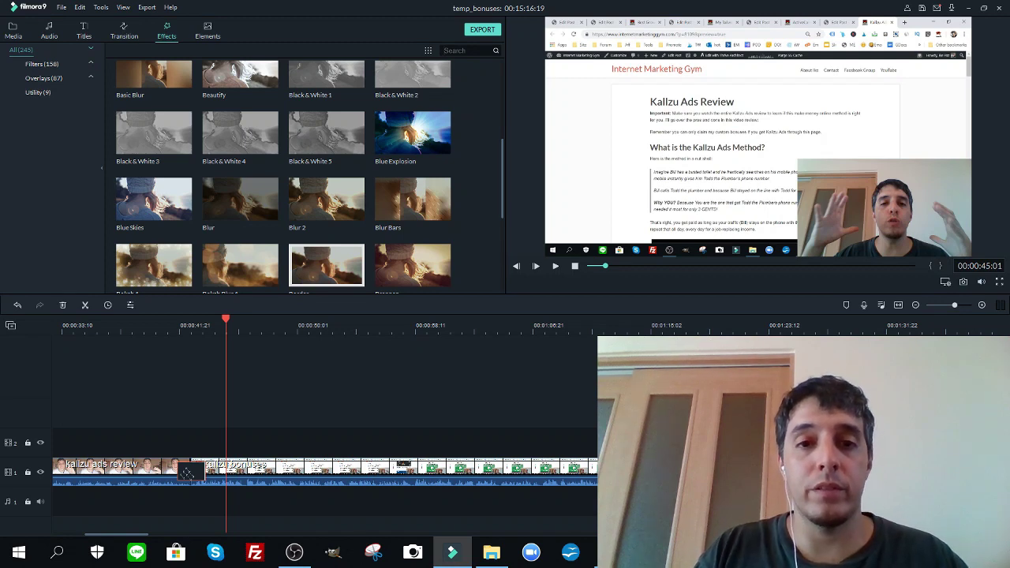
{"action": "type", "text": "mosiac"}
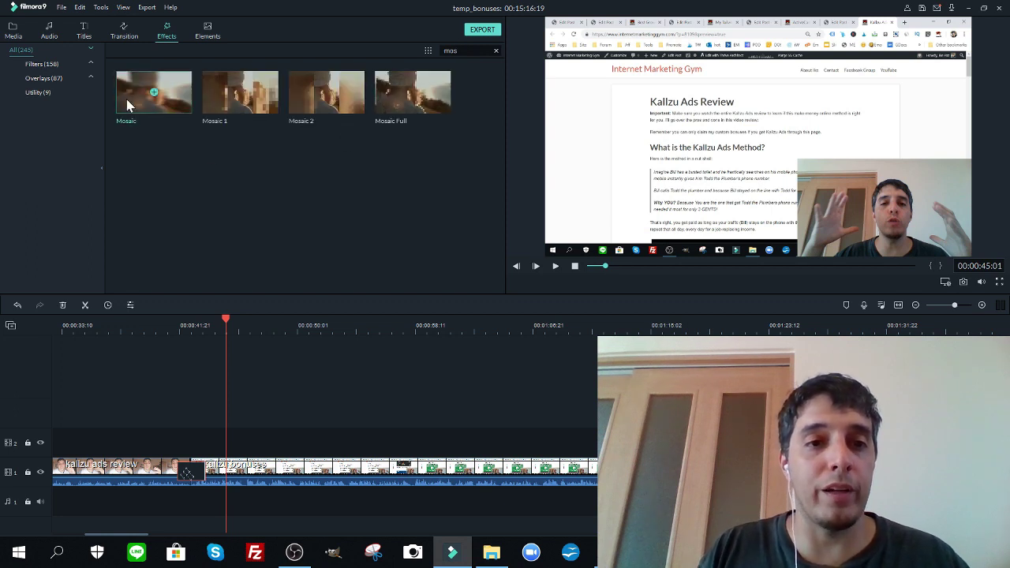
{"action": "left_click_drag", "start_coordinate": [187, 207], "coordinate": [271, 442]}
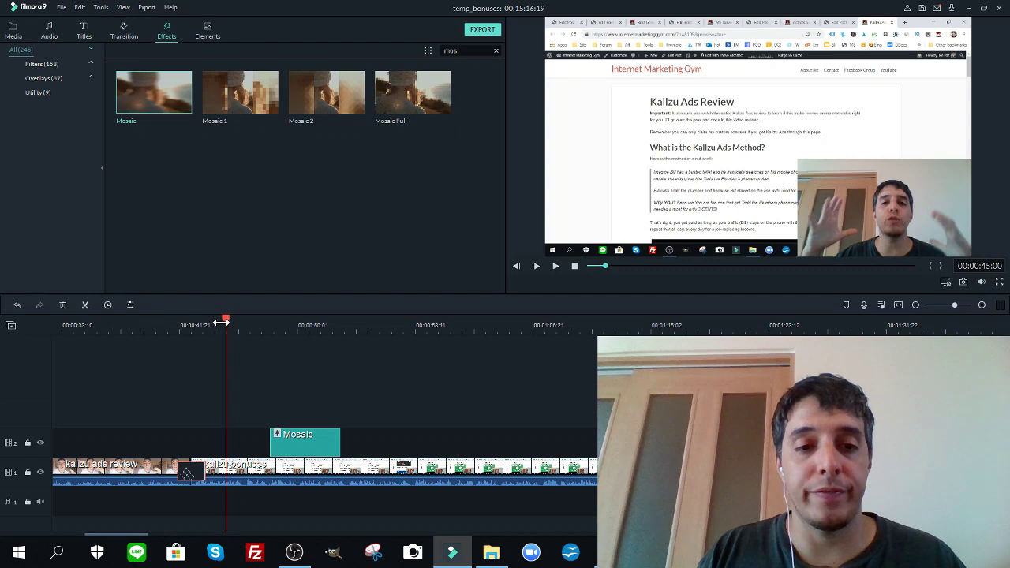
Reshape the Mosaic blur area into a narrow strip covering the web address in the recorded browser's address bar.
{"action": "left_click_drag", "start_coordinate": [223, 321], "coordinate": [296, 335]}
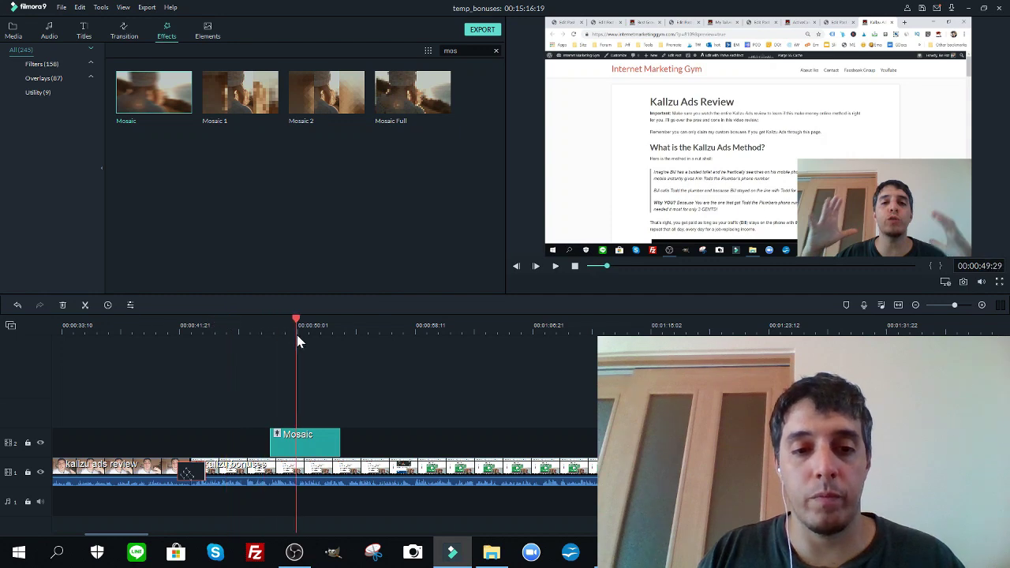
{"action": "double_click", "coordinate": [328, 456]}
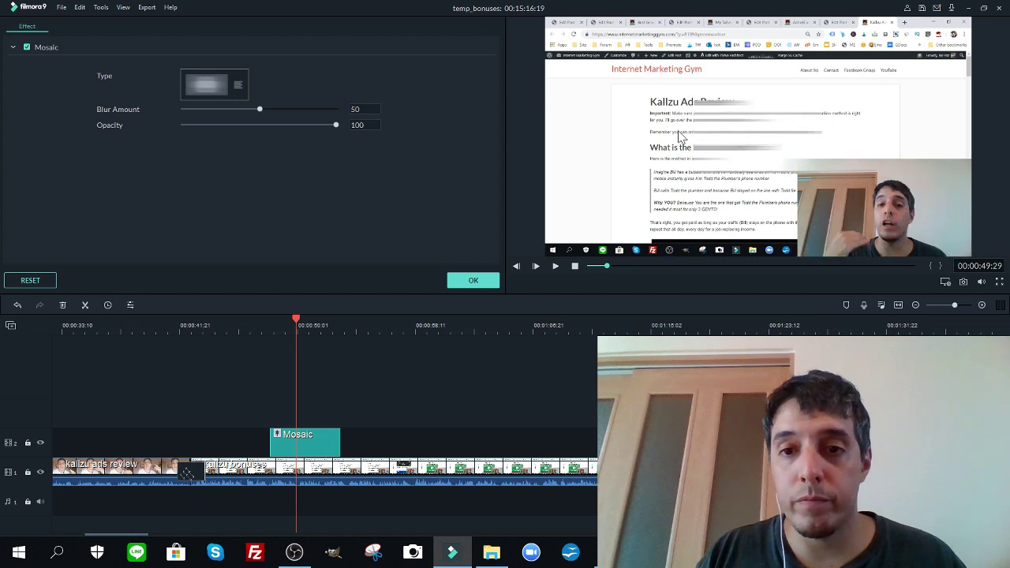
{"action": "left_click", "coordinate": [724, 120]}
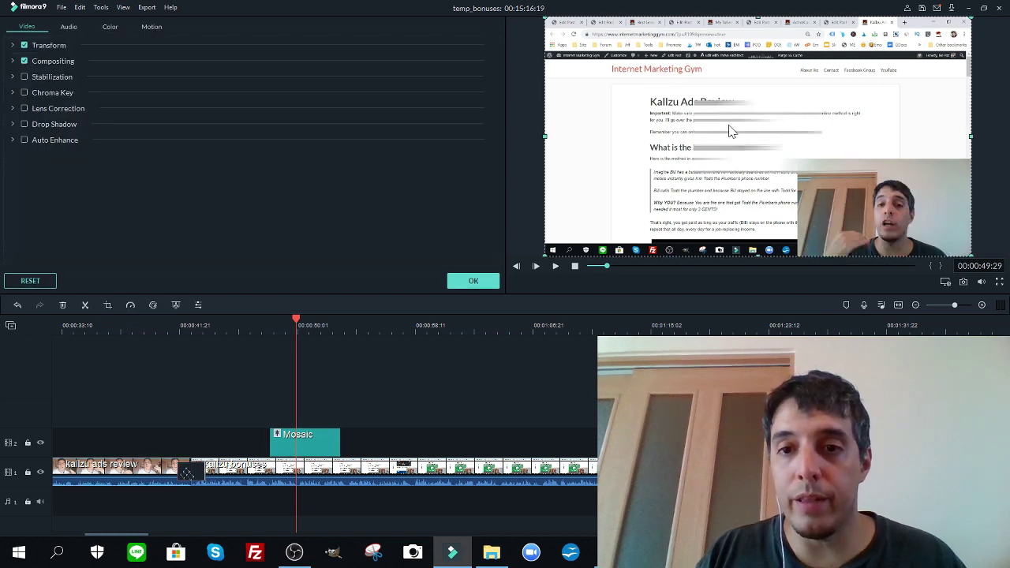
{"action": "left_click", "coordinate": [730, 130]}
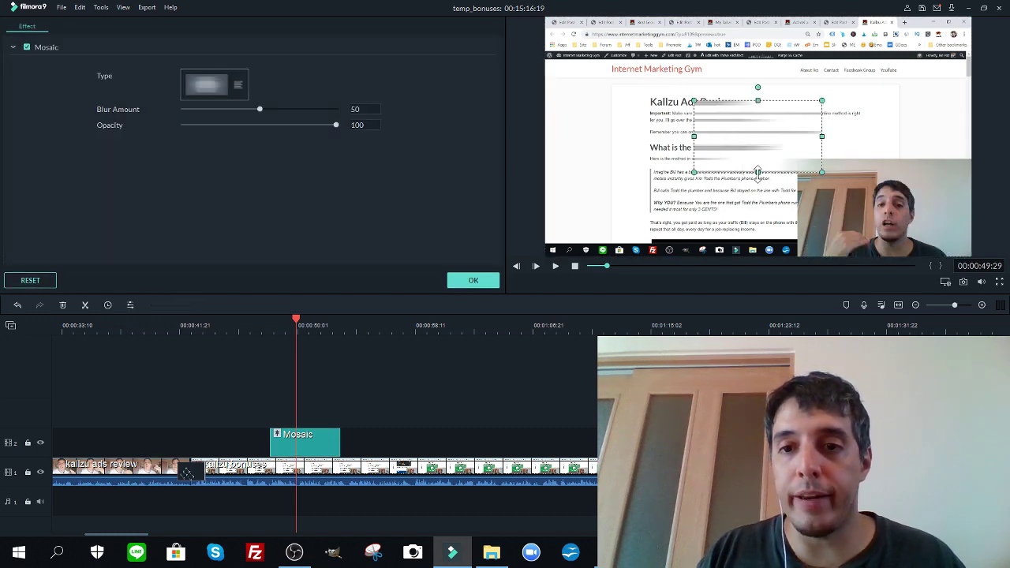
{"action": "left_click_drag", "start_coordinate": [758, 168], "coordinate": [691, 32]}
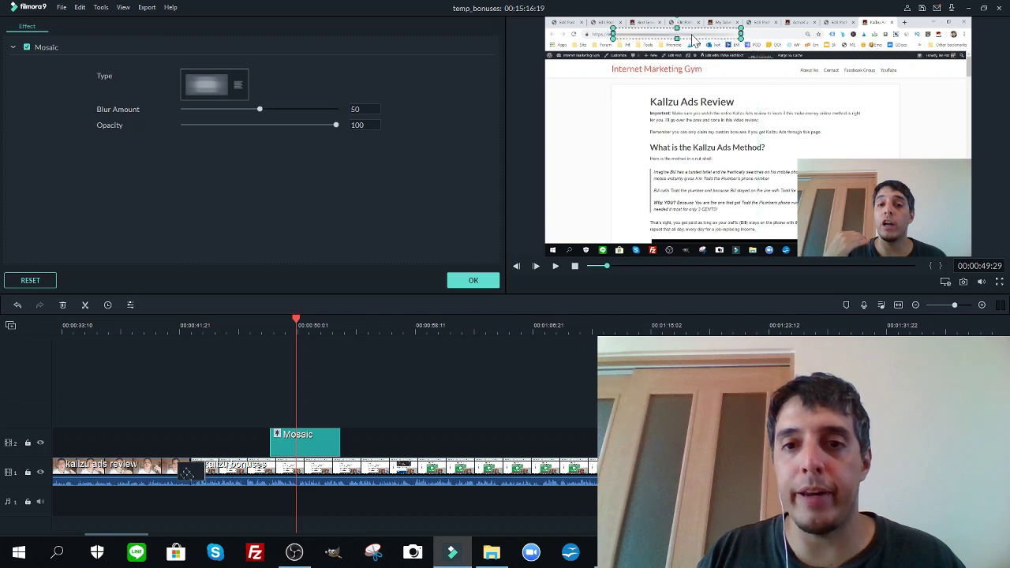
{"action": "left_click_drag", "start_coordinate": [746, 33], "coordinate": [763, 34]}
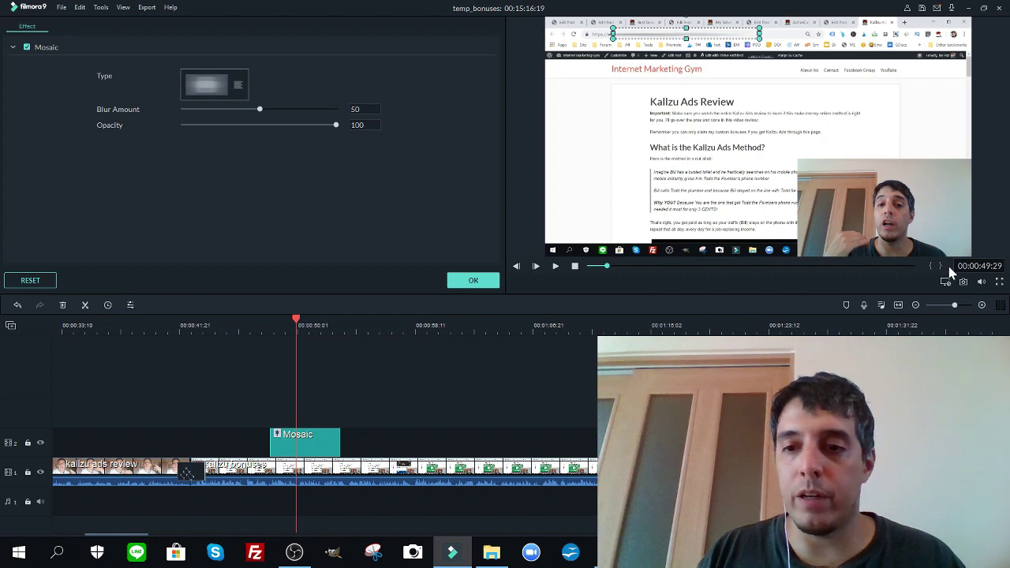
Move the Mosaic effect to the start of the kallzu-KWdis-NO clip, lengthen it over that section, and check the blur further along.
{"action": "left_click_drag", "start_coordinate": [957, 308], "coordinate": [950, 309]}
{"action": "left_click_drag", "start_coordinate": [193, 450], "coordinate": [594, 442]}
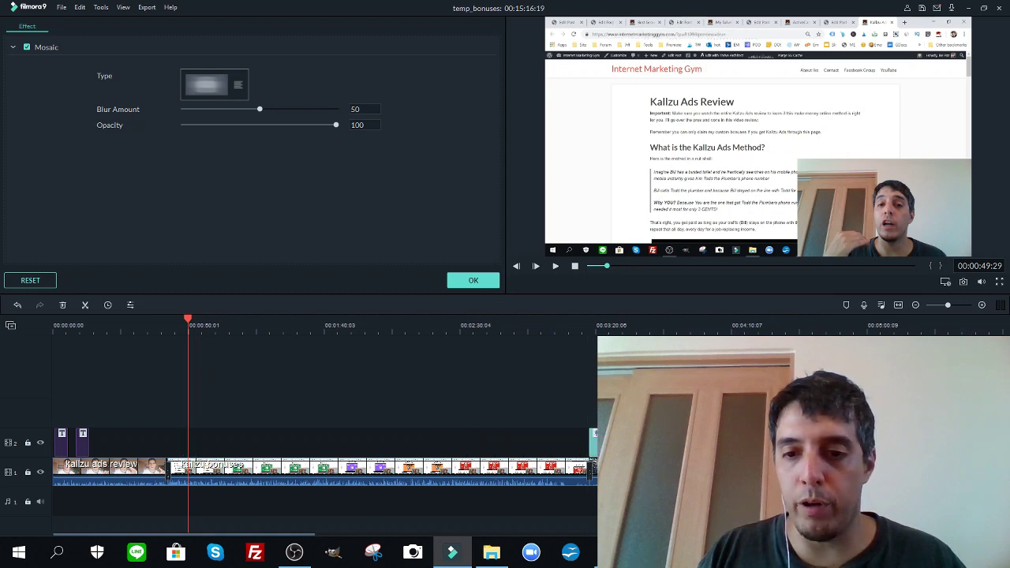
{"action": "left_click_drag", "start_coordinate": [948, 307], "coordinate": [944, 308]}
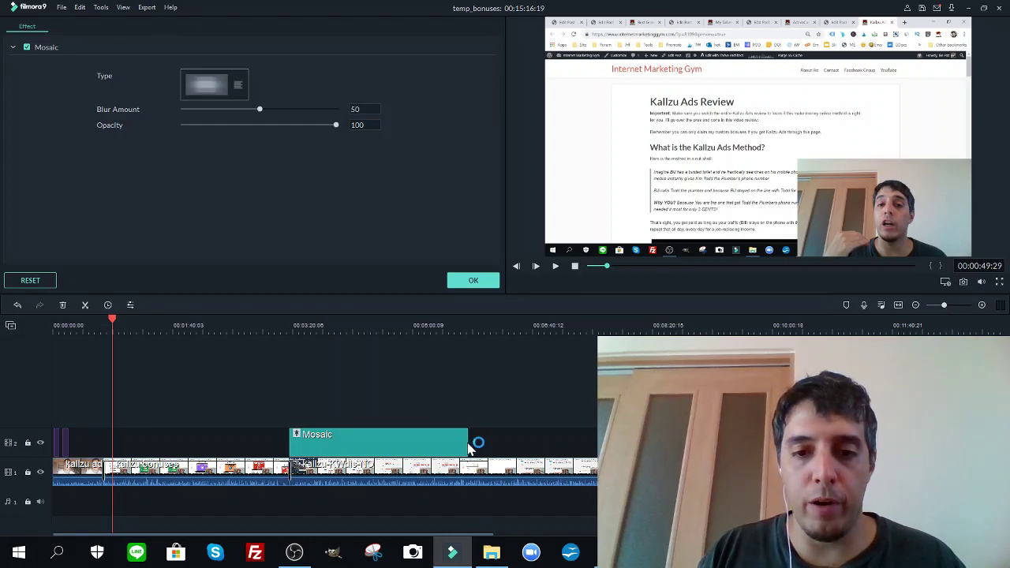
{"action": "left_click_drag", "start_coordinate": [469, 442], "coordinate": [615, 439]}
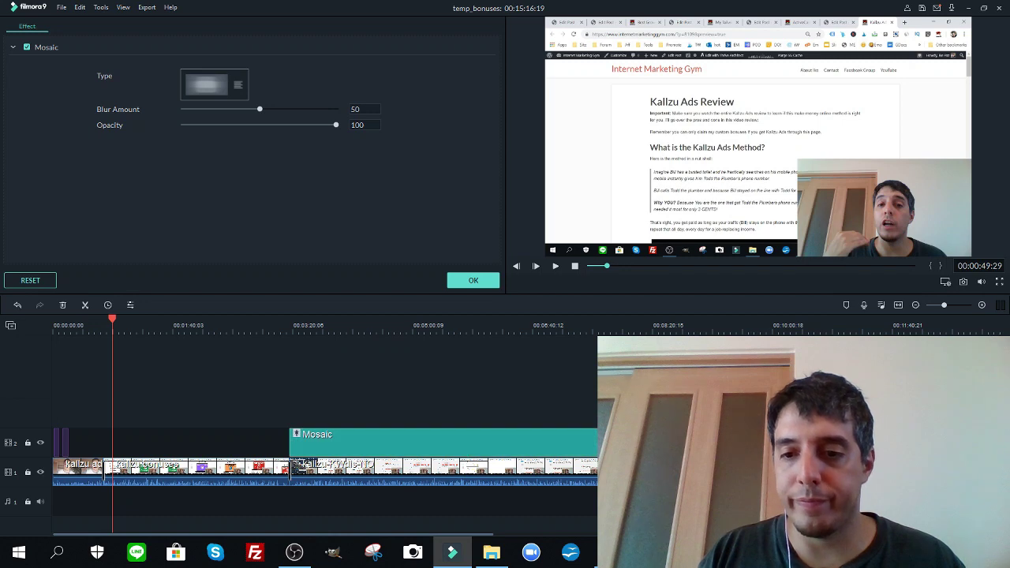
{"action": "left_click", "coordinate": [615, 467]}
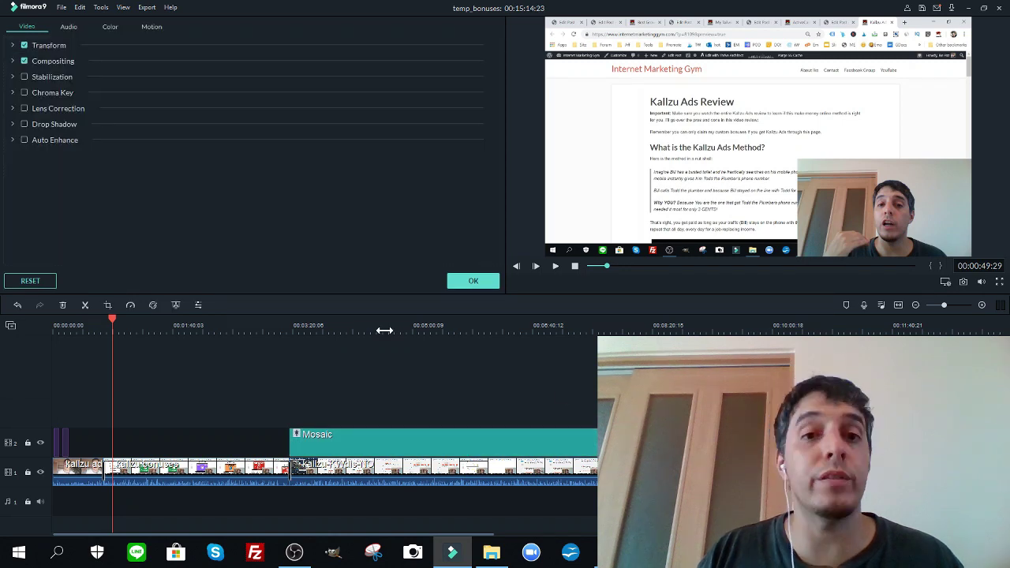
{"action": "left_click_drag", "start_coordinate": [215, 319], "coordinate": [631, 319]}
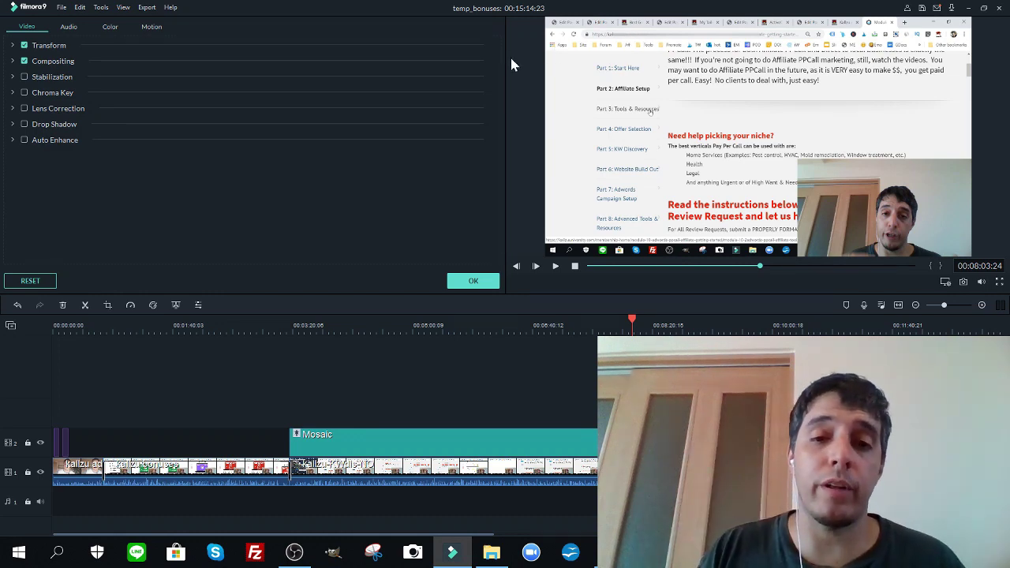
{"action": "left_click", "coordinate": [472, 282]}
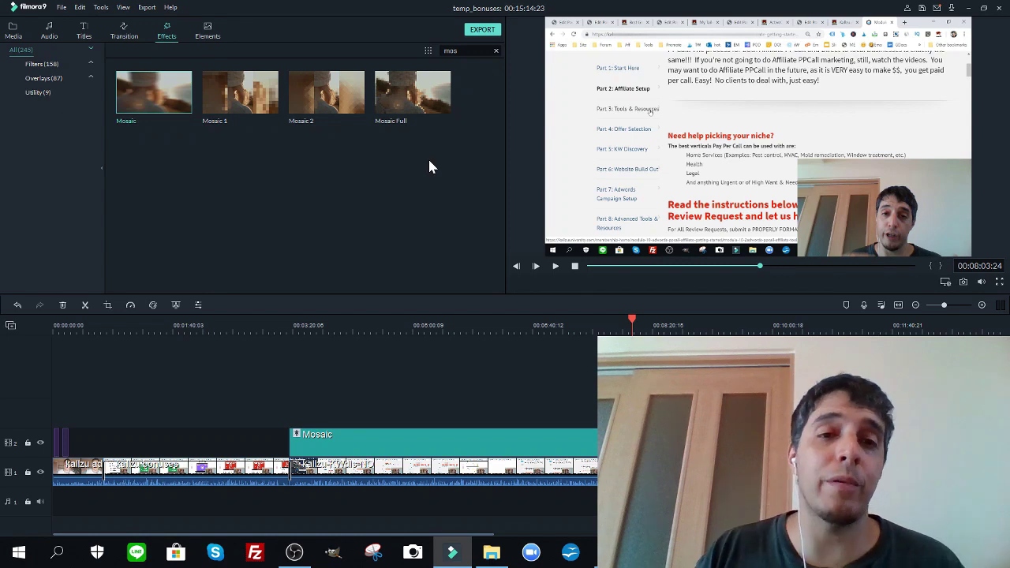
Add the Element Love 2 heart to the timeline at about 11 minutes 30 seconds and play back its appearance.
{"action": "left_click", "coordinate": [204, 35]}
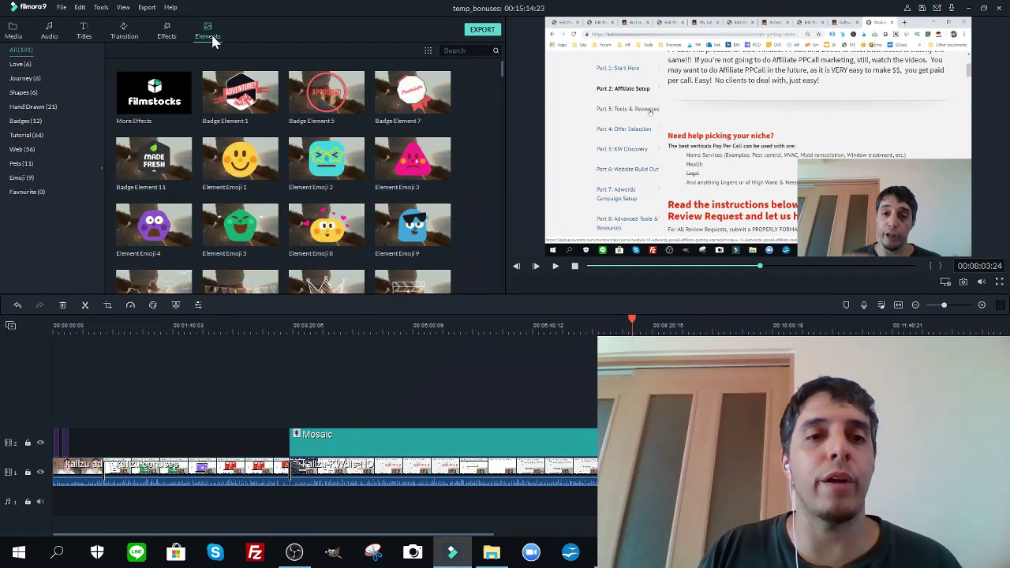
{"action": "left_click_drag", "start_coordinate": [501, 79], "coordinate": [502, 91]}
{"action": "left_click", "coordinate": [421, 195]}
{"action": "left_click", "coordinate": [671, 395]}
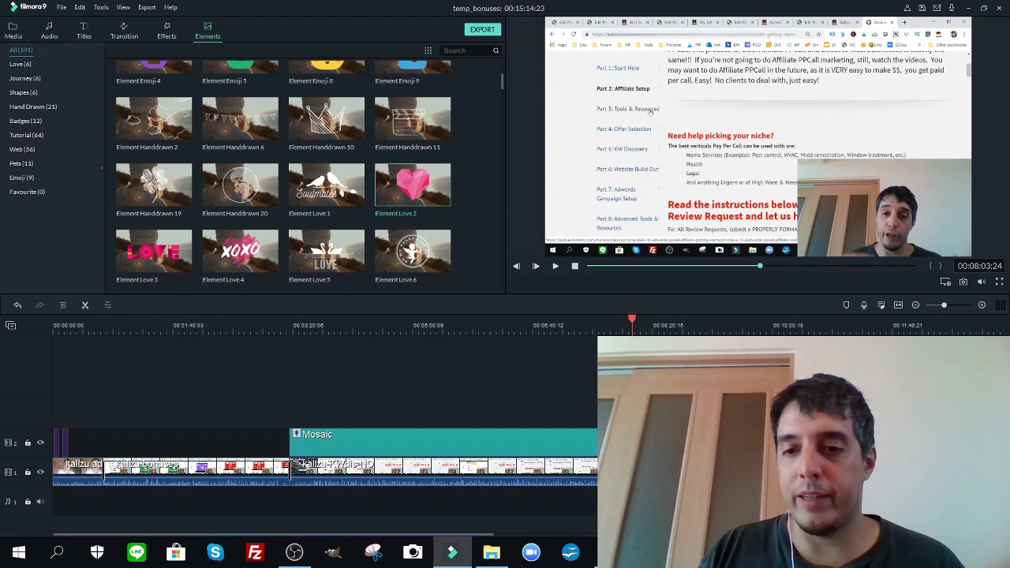
{"action": "left_click_drag", "start_coordinate": [631, 322], "coordinate": [878, 320]}
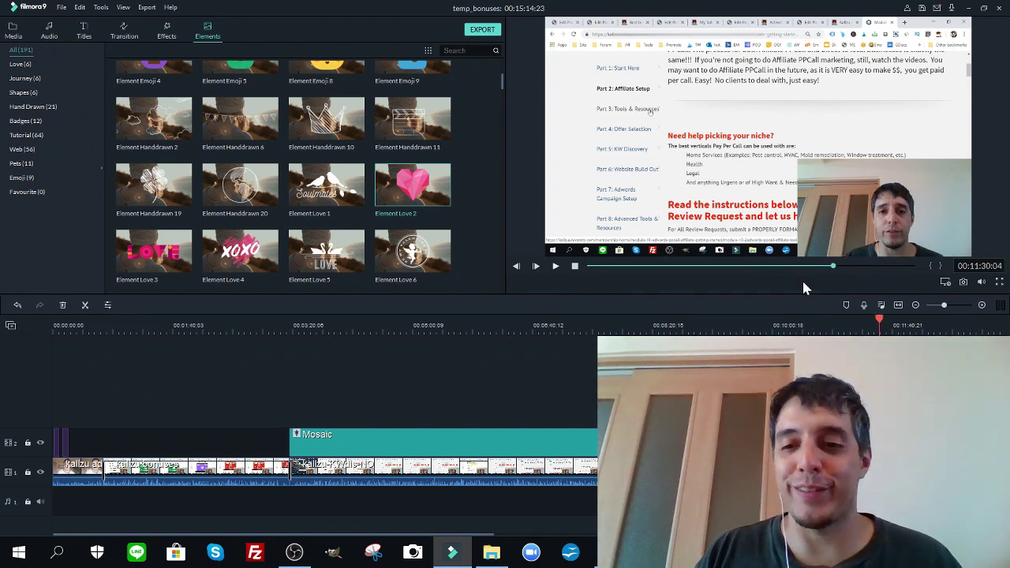
{"action": "left_click", "coordinate": [556, 268]}
{"action": "left_click", "coordinate": [556, 268]}
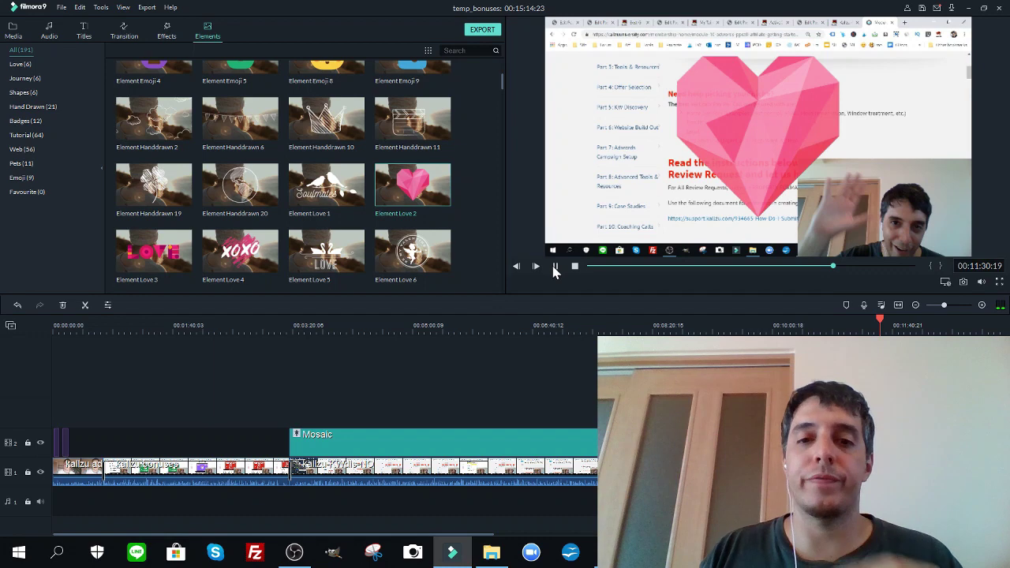
{"action": "left_click", "coordinate": [556, 268]}
Shrink the heart element to a little over half its size and place it just above the presenter's webcam picture.
{"action": "left_click", "coordinate": [780, 153]}
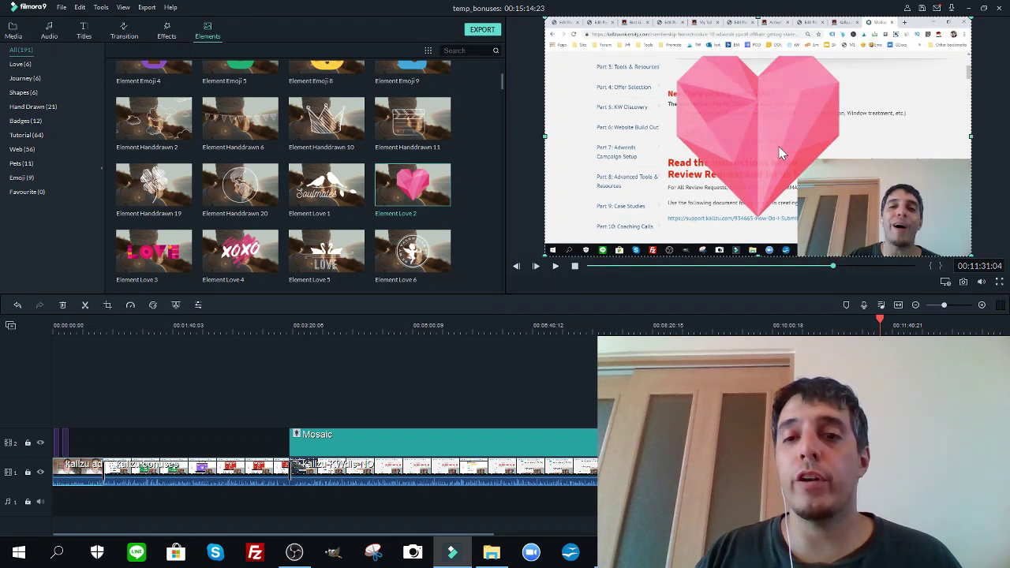
{"action": "left_click", "coordinate": [780, 152]}
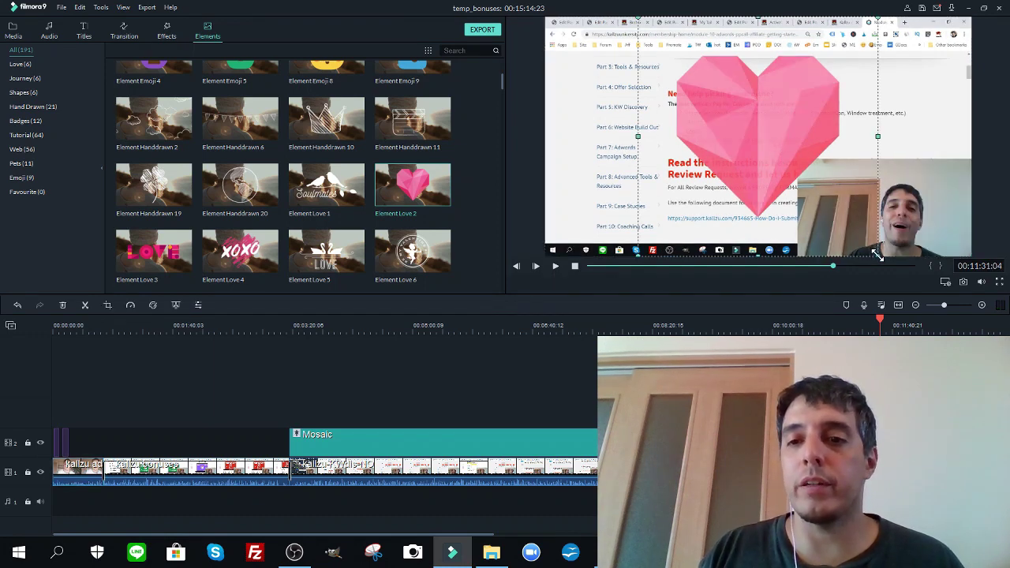
{"action": "left_click_drag", "start_coordinate": [845, 233], "coordinate": [667, 147]}
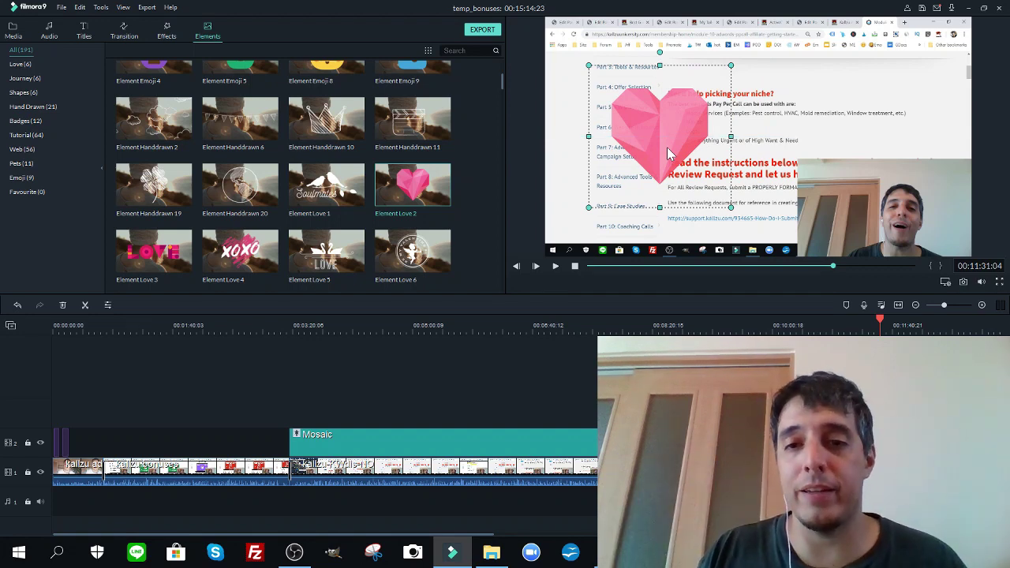
{"action": "left_click_drag", "start_coordinate": [666, 152], "coordinate": [895, 123]}
{"action": "left_click_drag", "start_coordinate": [501, 85], "coordinate": [499, 69]}
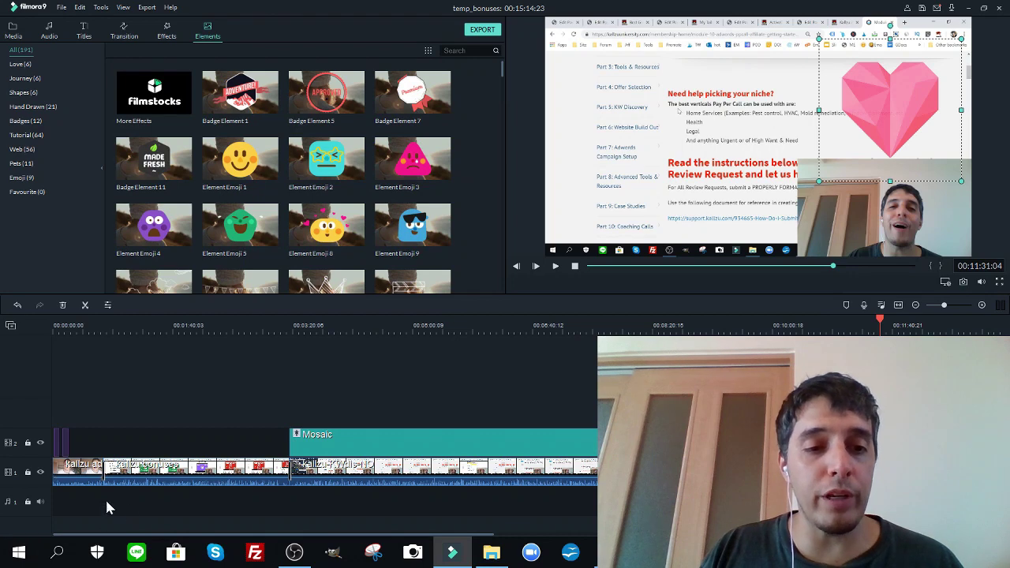
Add the chiptune music file at the very start of audio track 1 and lower its volume well below 0 dB.
{"action": "left_click", "coordinate": [13, 31]}
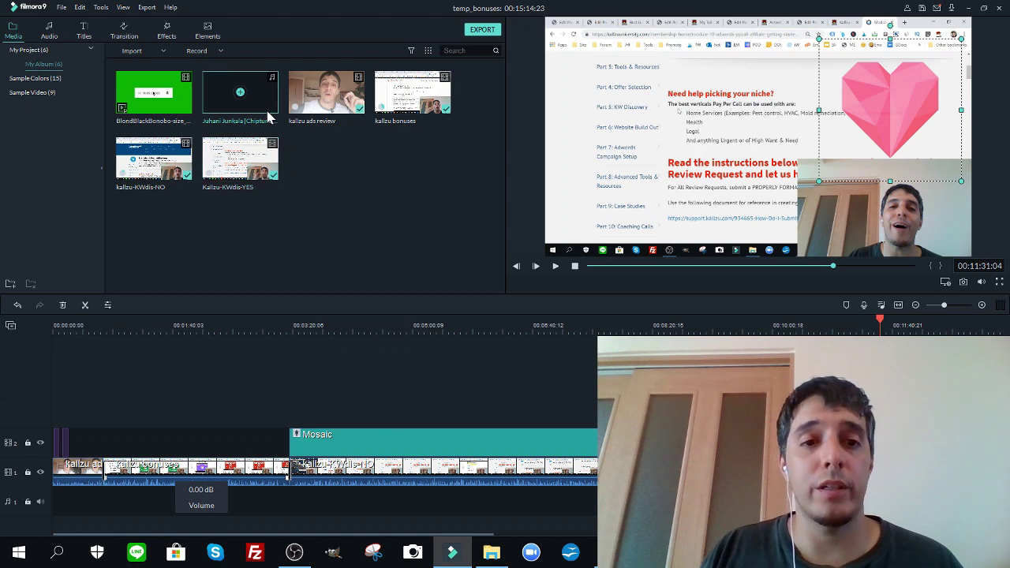
{"action": "left_click_drag", "start_coordinate": [268, 117], "coordinate": [49, 501]}
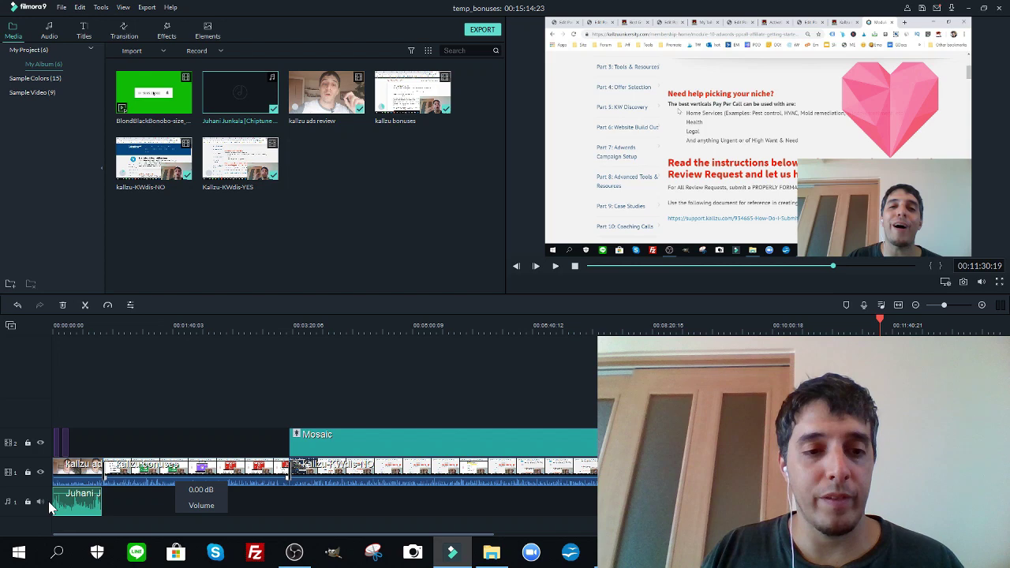
{"action": "left_click_drag", "start_coordinate": [882, 325], "coordinate": [65, 363]}
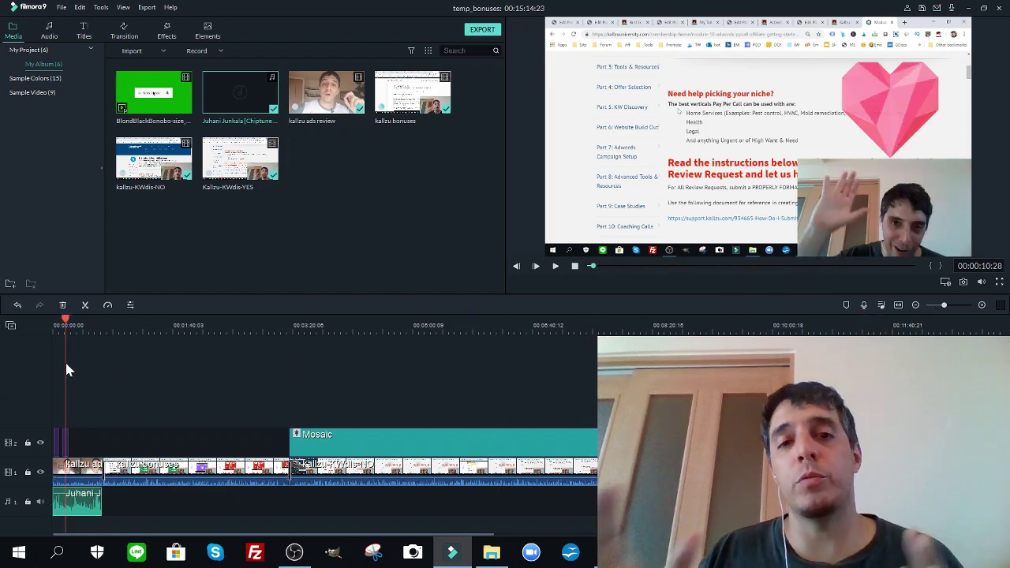
{"action": "double_click", "coordinate": [87, 507]}
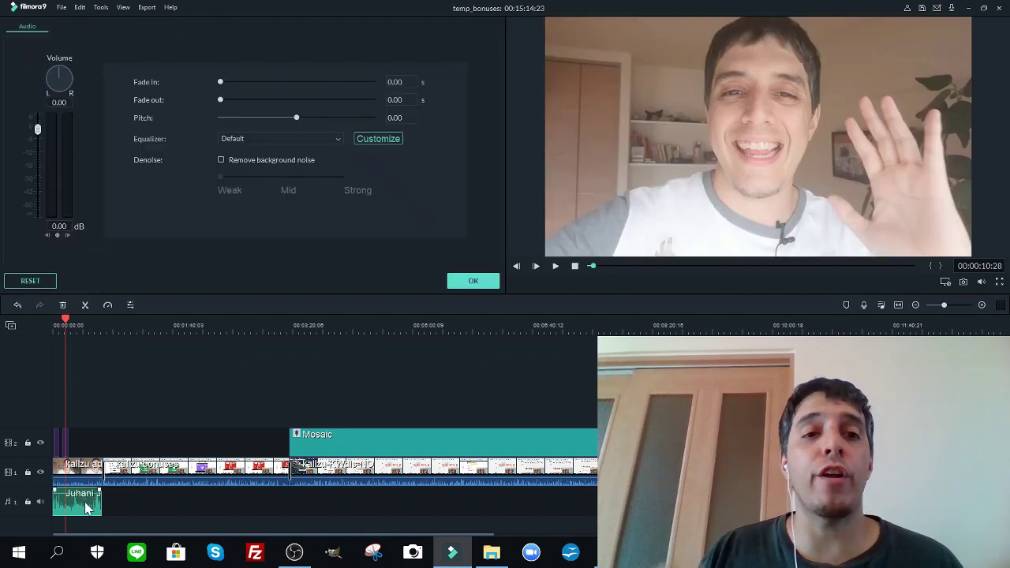
{"action": "left_click_drag", "start_coordinate": [37, 129], "coordinate": [38, 179]}
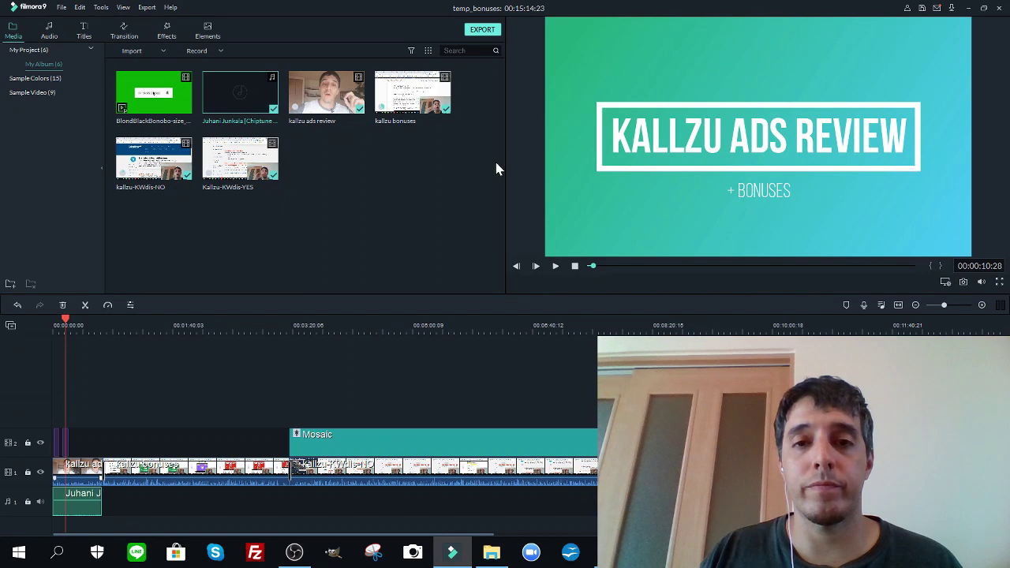
Open the export settings for saving the edited video as a local file.
{"action": "key", "text": "ctrl+e"}
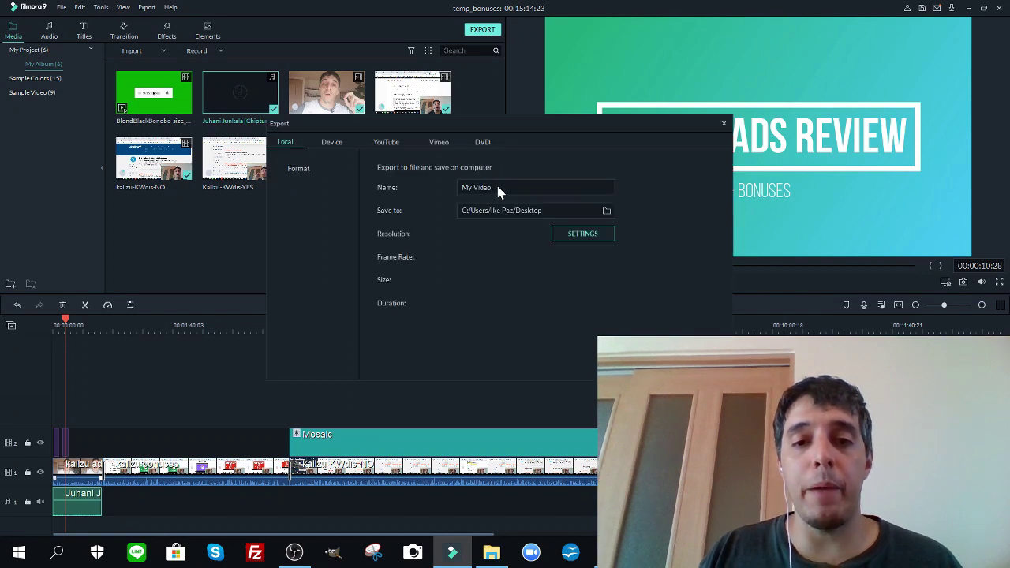